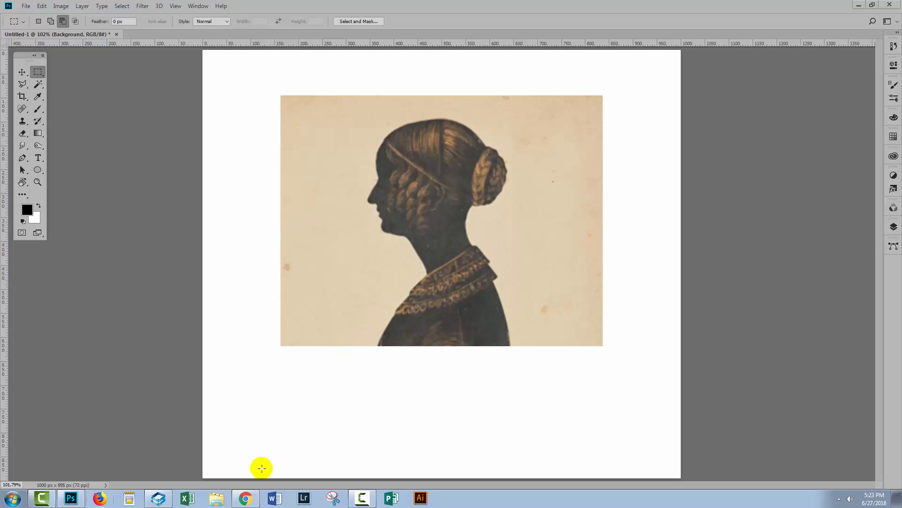
Switch to Chrome and browse the list of 40+ free stock image websites and the Getty Museum search results for silhouette.
left_click(244, 499)
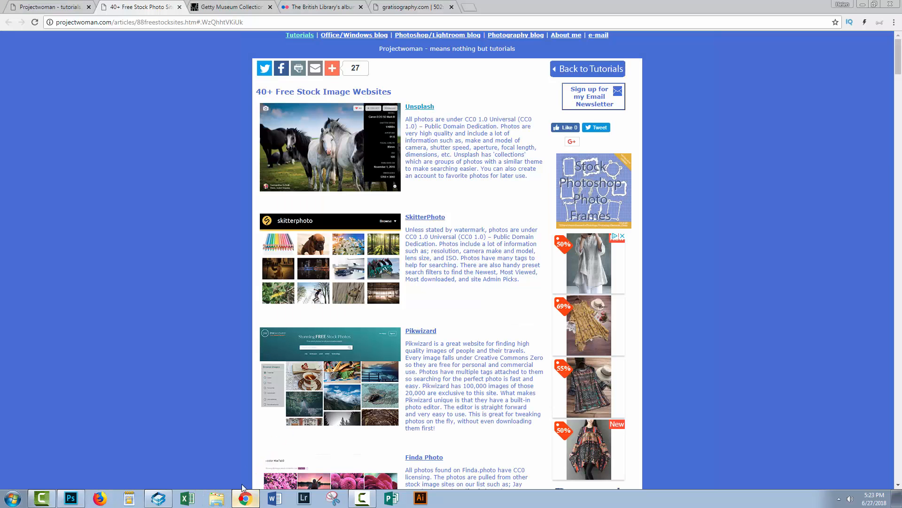
mouse_move(331, 68)
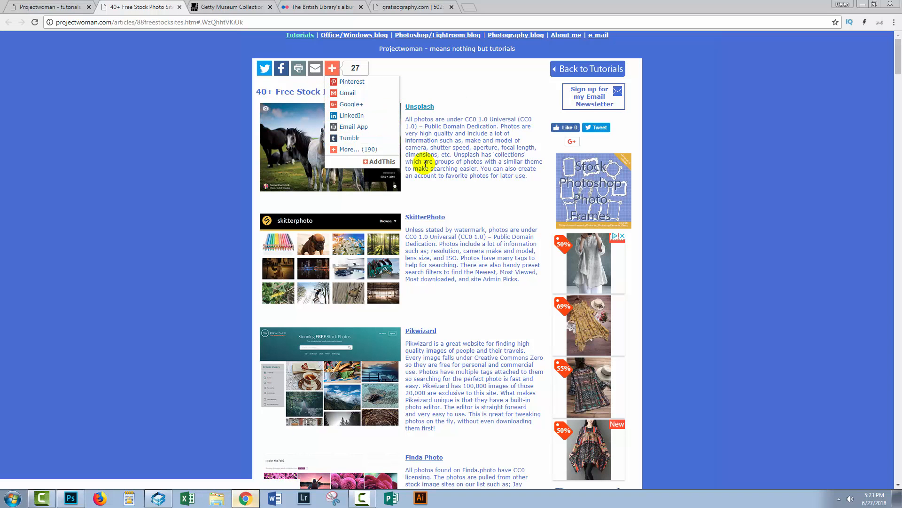
scroll(668, 258, "down", 20)
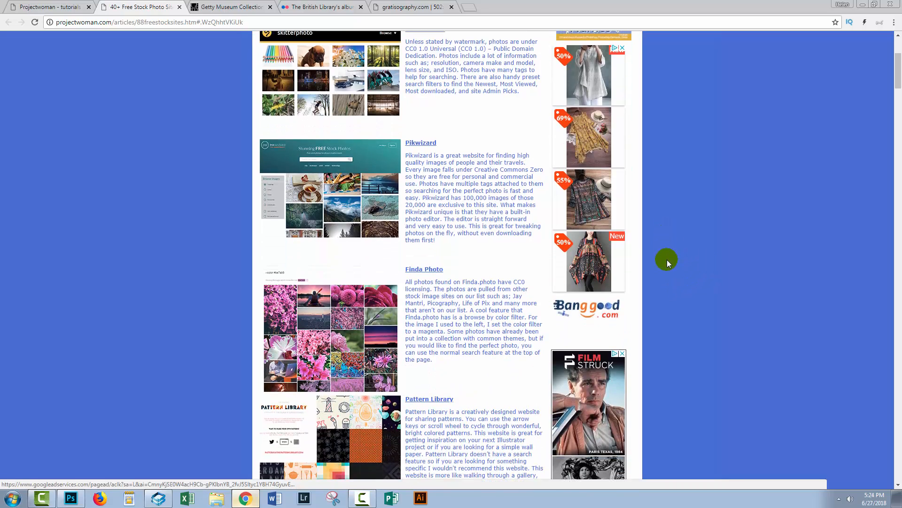
scroll(667, 261, "down", 20)
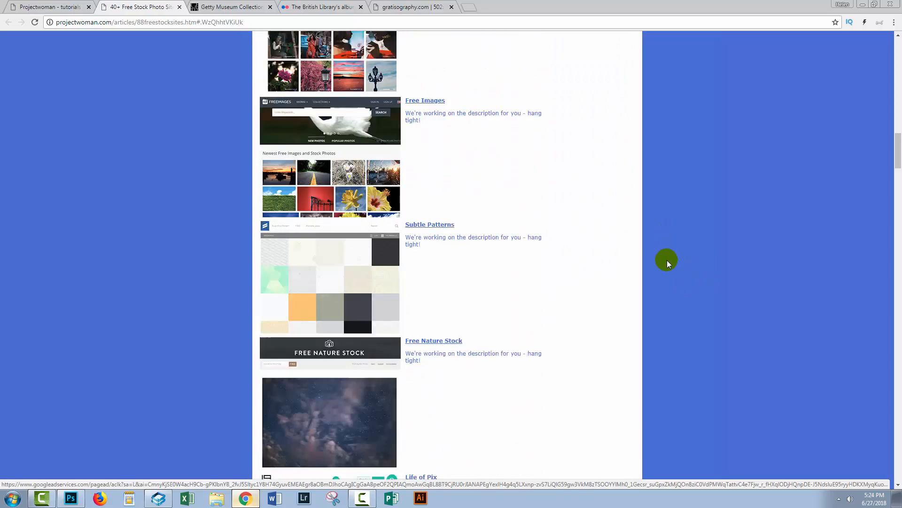
scroll(666, 263, "down", 18)
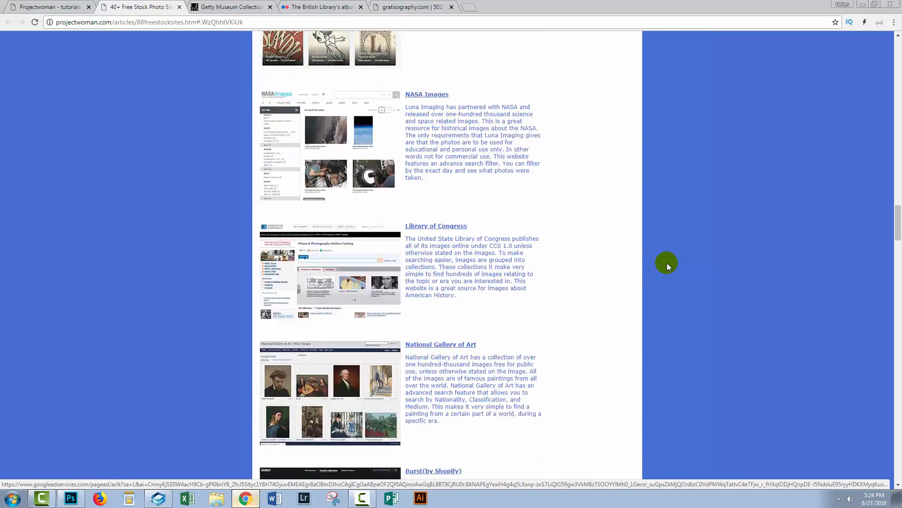
scroll(667, 265, "down", 14)
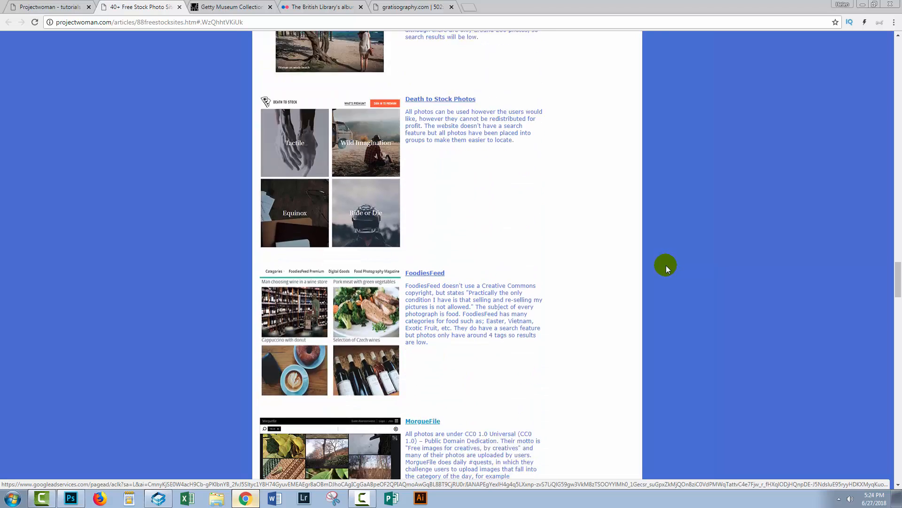
scroll(666, 266, "down", 3)
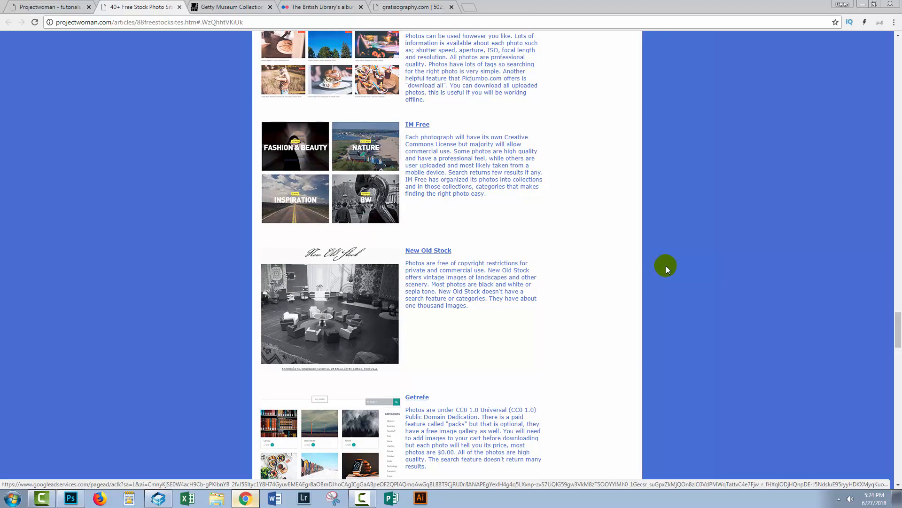
left_click(224, 10)
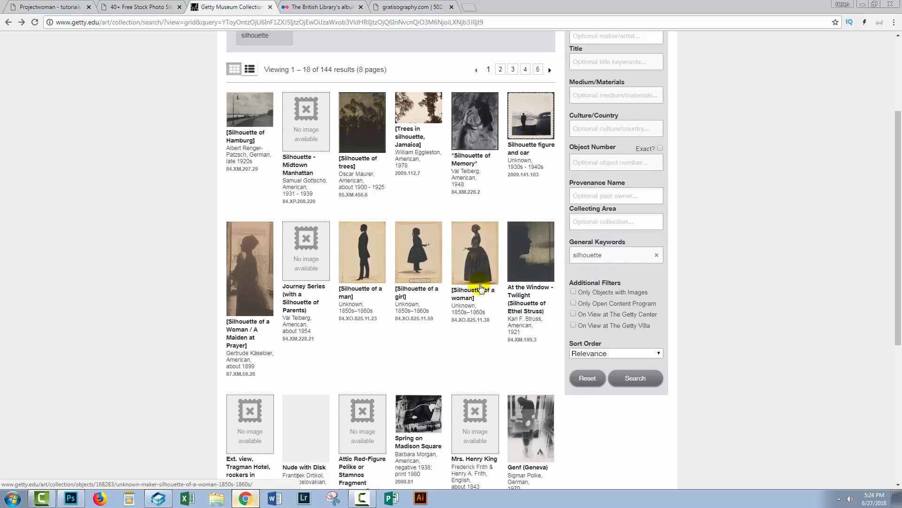
scroll(477, 290, "up", 1)
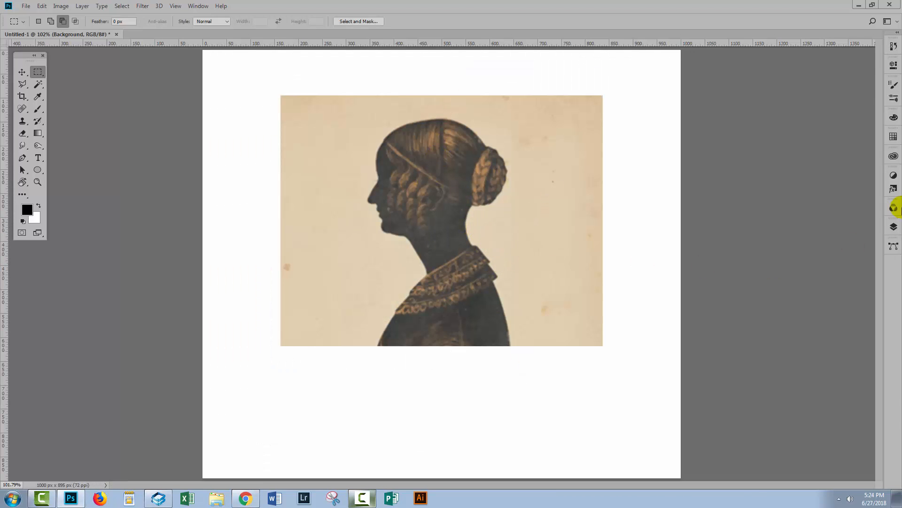
Select the beige background around the woman on Layer 2 with the Magic Wand at tolerance 20 and delete it.
left_click(893, 227)
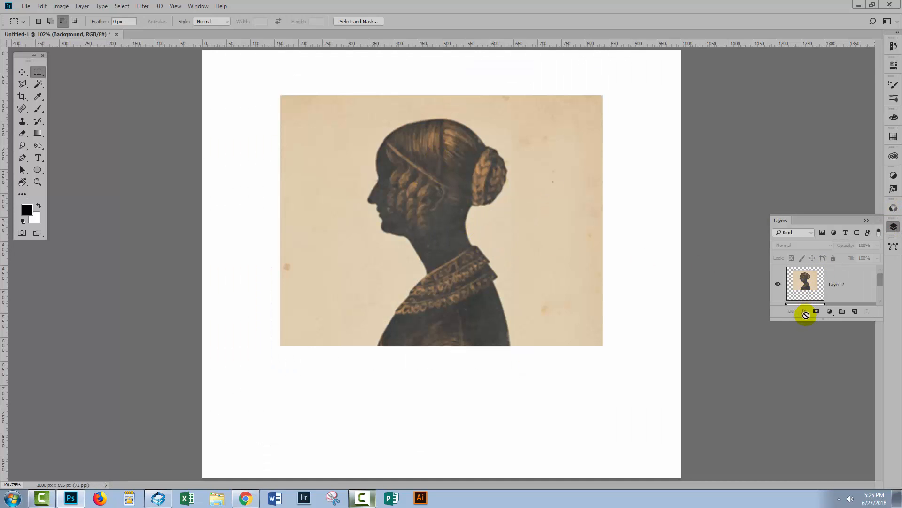
left_click_drag(803, 321, 802, 423)
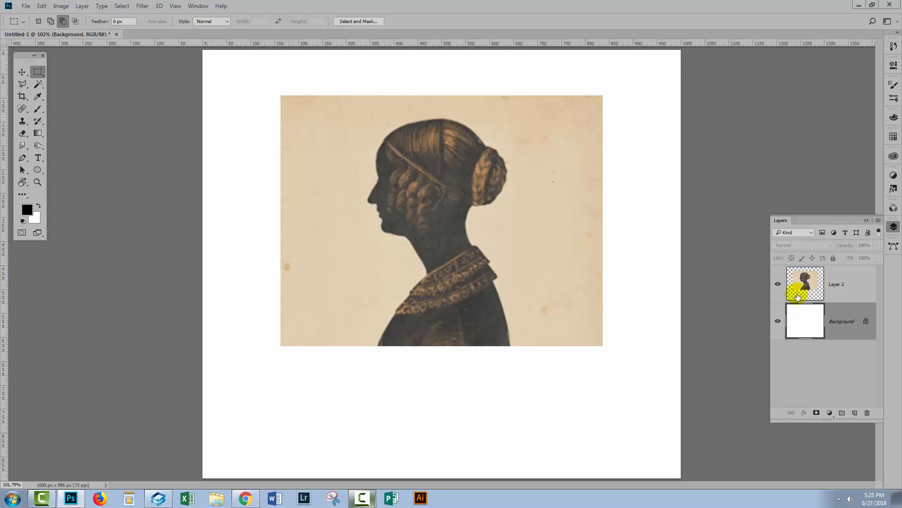
left_click(833, 283)
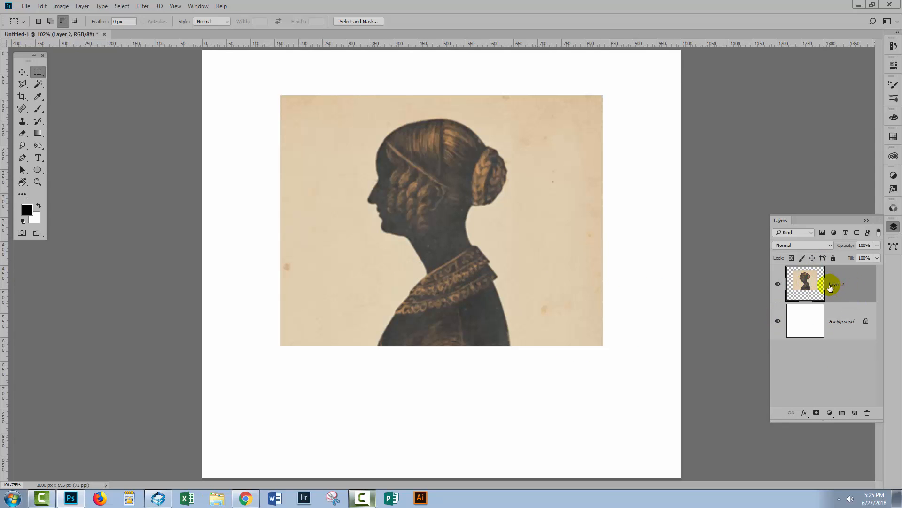
left_click(36, 86)
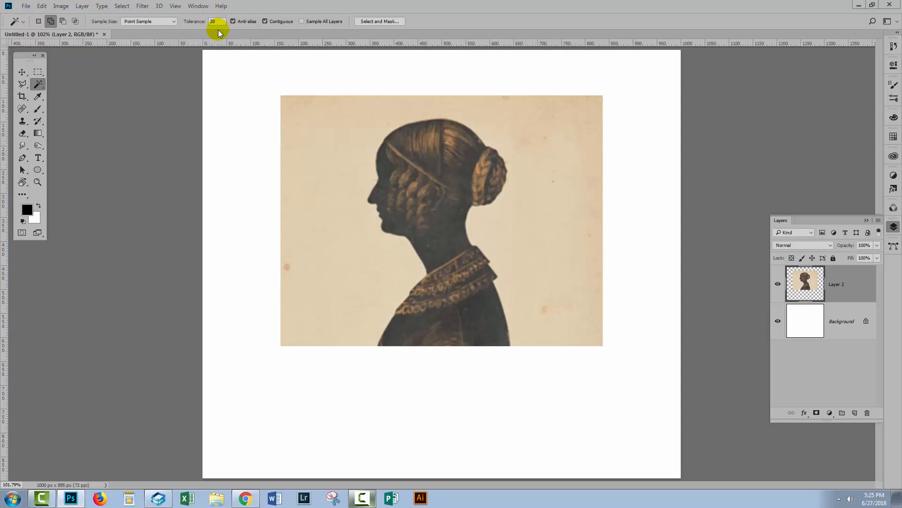
left_click(346, 275)
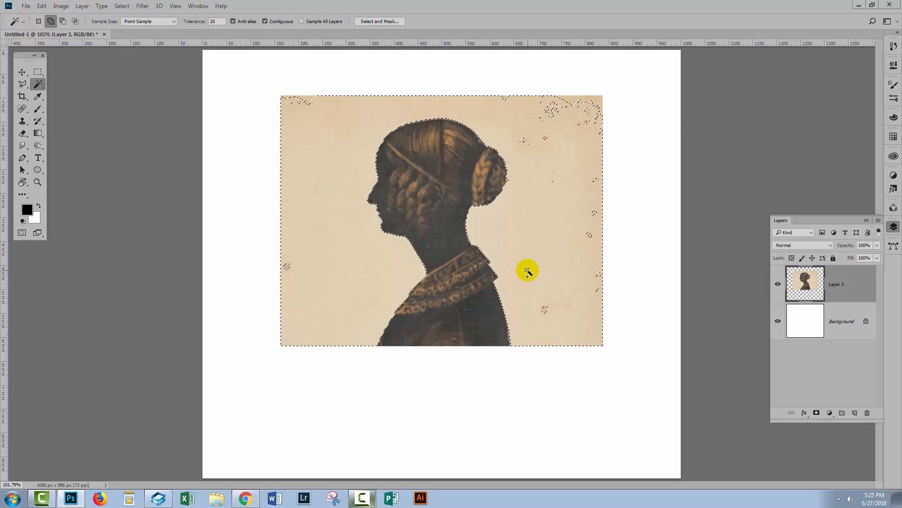
key("Delete")
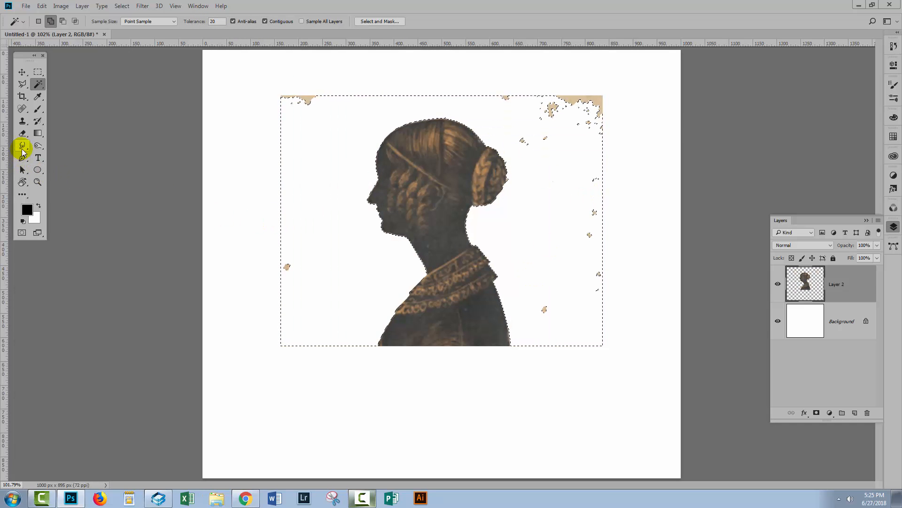
Deselect and erase the leftover beige specks on both sides of the figure with a 150 px eraser brush.
left_click_drag(22, 135, 68, 133)
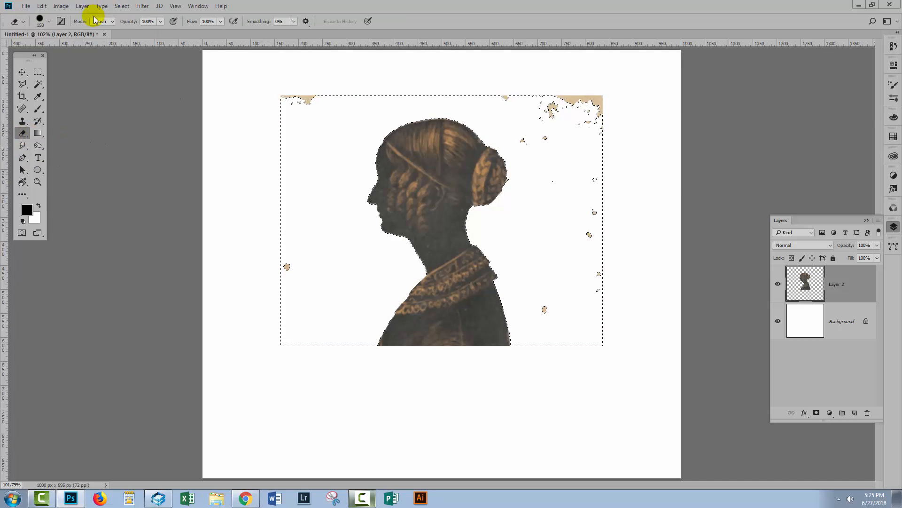
left_click(291, 88)
key("ctrl+d")
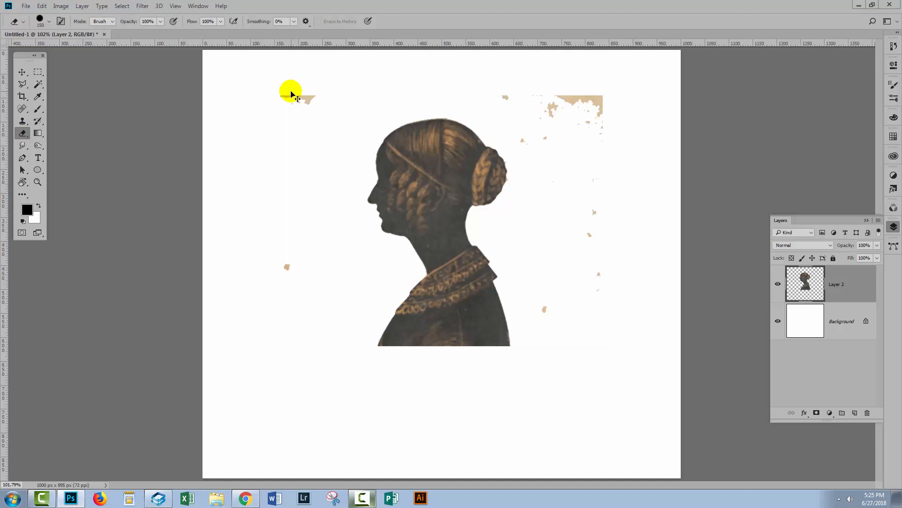
left_click_drag(292, 96, 280, 293)
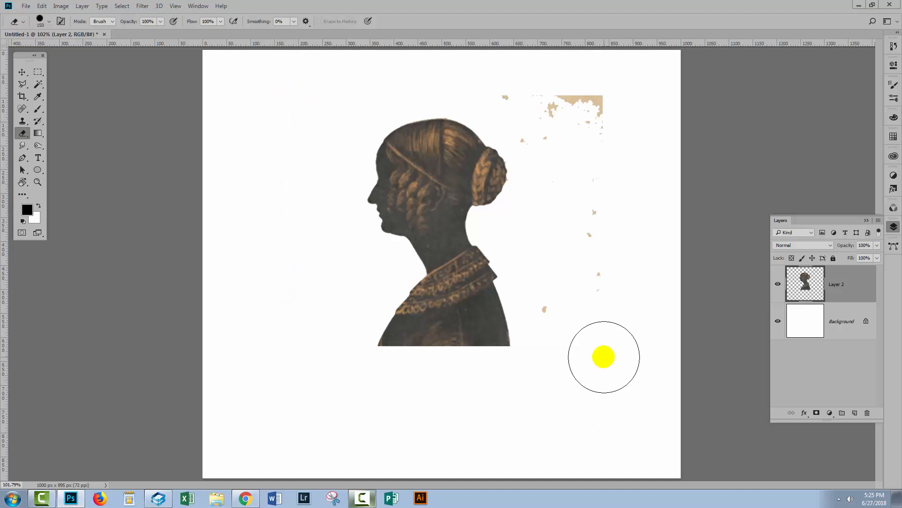
mouse_move(568, 316)
left_mouse_down()
mouse_move(592, 106)
mouse_move(528, 90)
mouse_move(528, 109)
left_mouse_up()
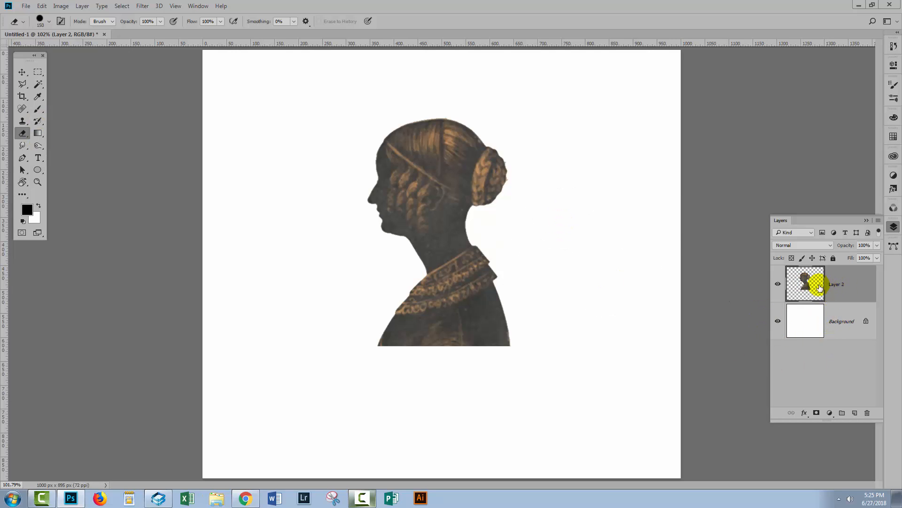
Select the empty area around the woman with the Magic Wand, invert the selection, fill the figure with black and deselect.
left_click(38, 85)
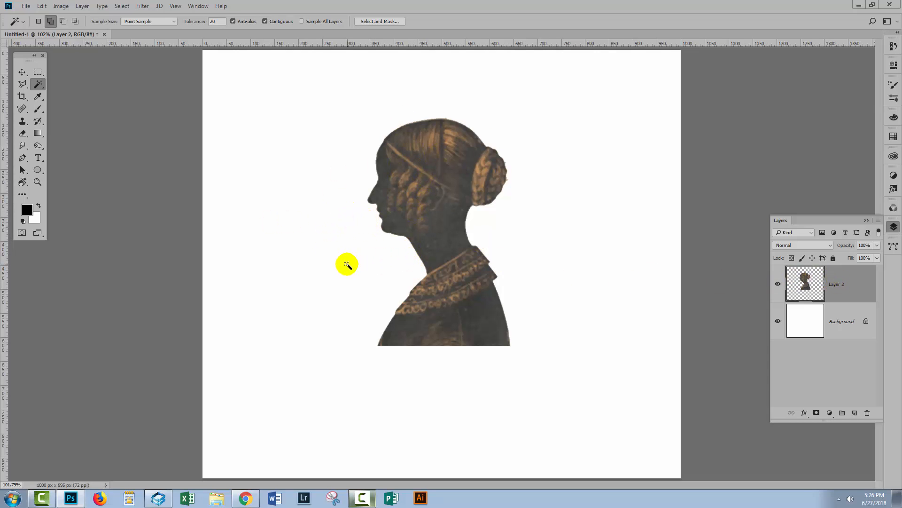
left_click(314, 257)
left_click(359, 184)
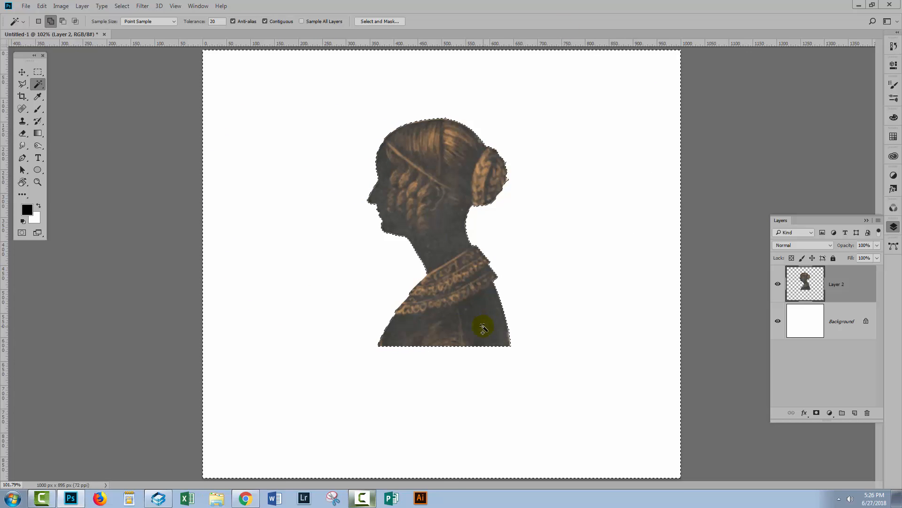
left_click(121, 7)
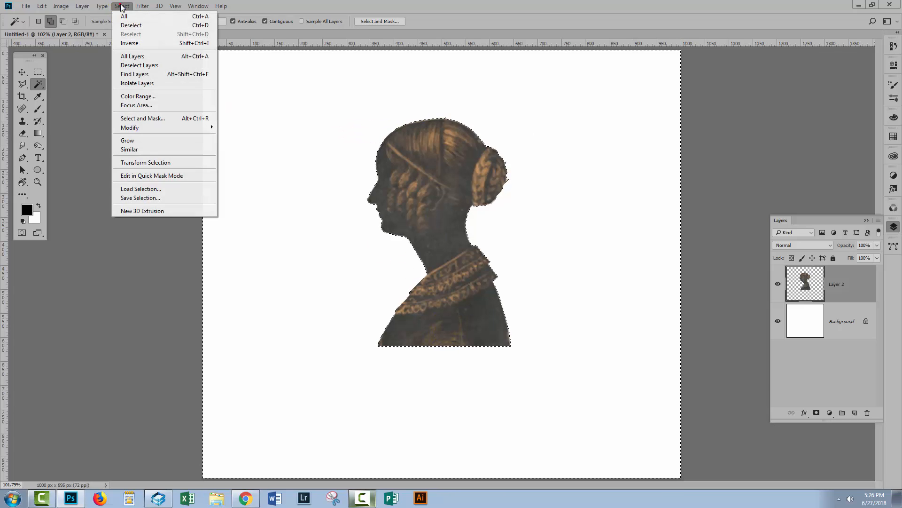
left_click(121, 38)
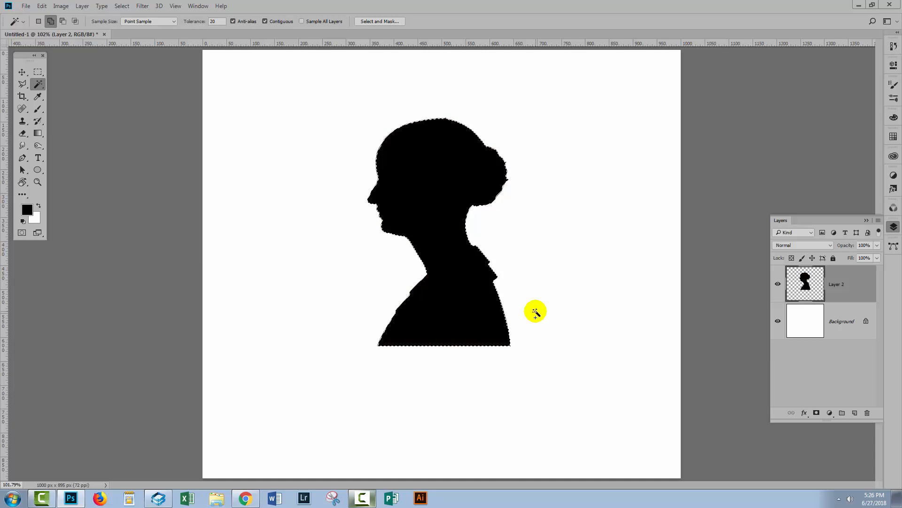
left_click(581, 272)
Duplicate Layer 2, hide the copy and make the original Layer 2 active.
left_click_drag(862, 292, 855, 412)
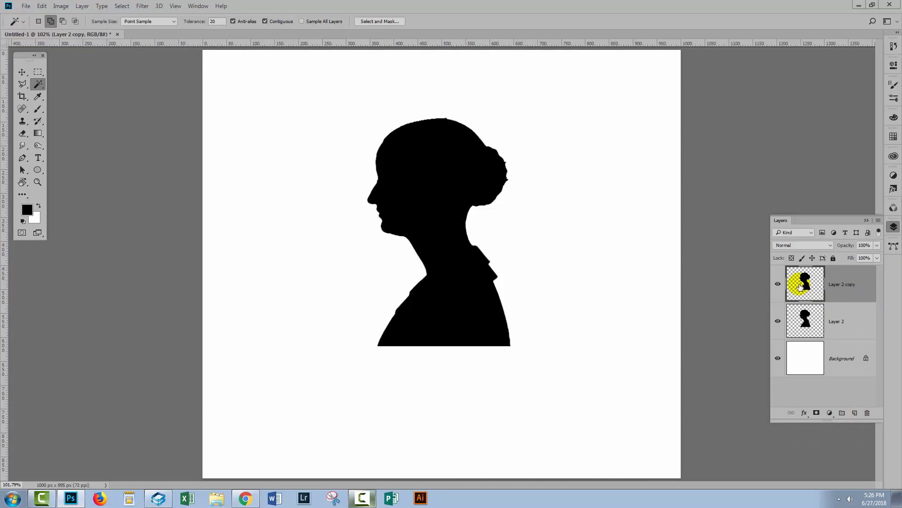
left_click(778, 285)
left_click(835, 322)
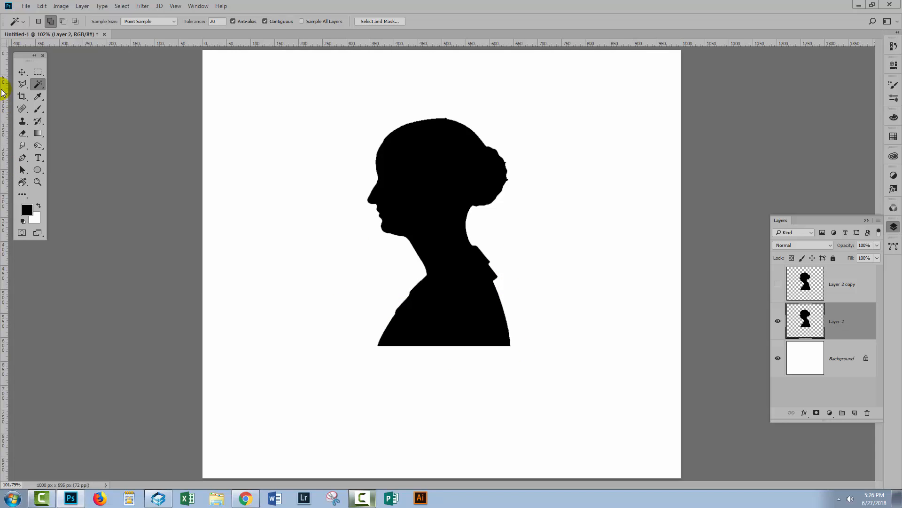
Draw a circular selection about 477 px in diameter around the head and shoulders with the Elliptical Marquee tool.
left_click(37, 72)
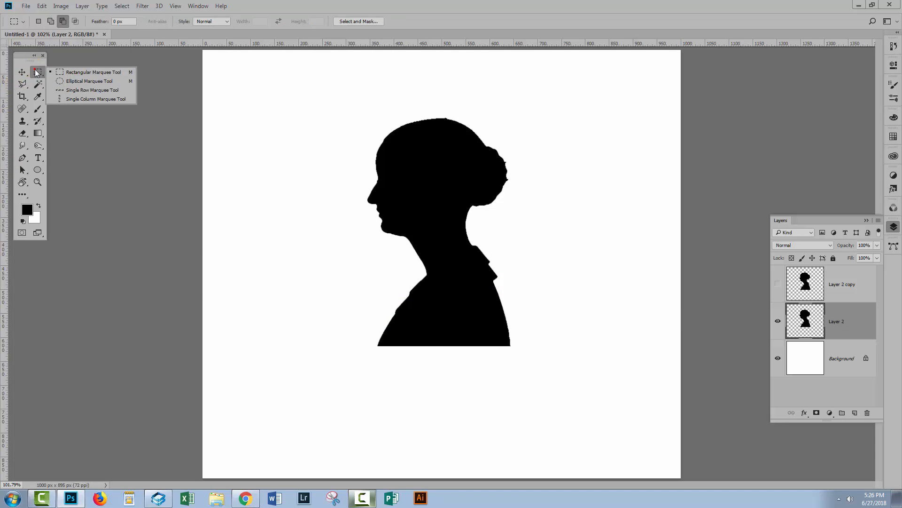
left_click(68, 83)
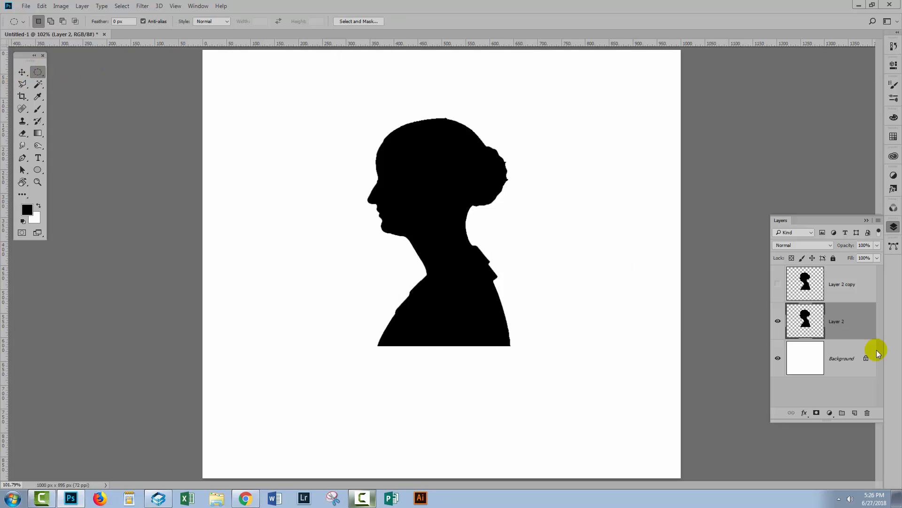
left_click_drag(293, 92, 556, 324)
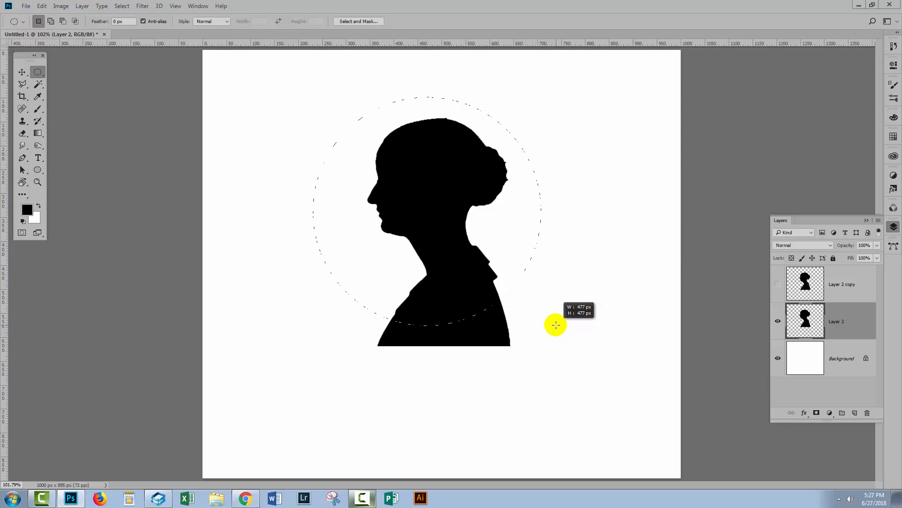
left_click_drag(556, 325, 556, 324)
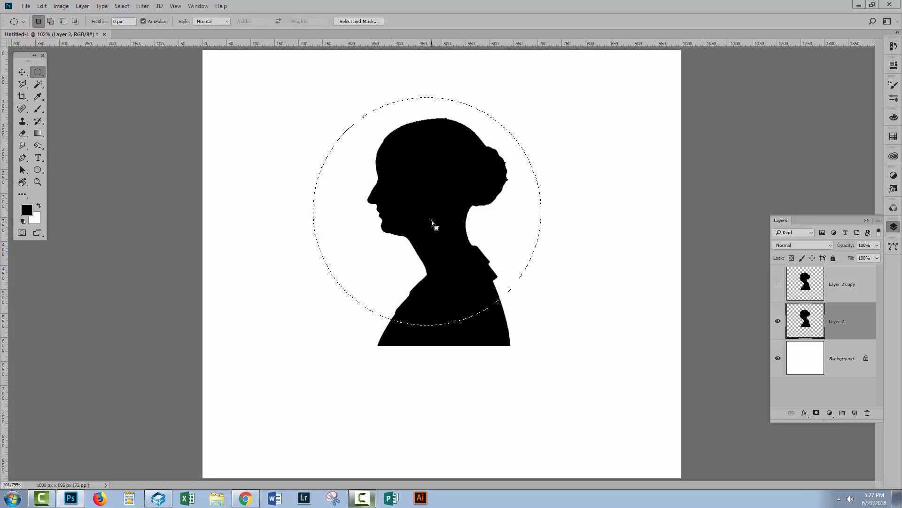
Invert the circular selection, delete the part of the silhouette outside the circle and deselect.
left_click(121, 7)
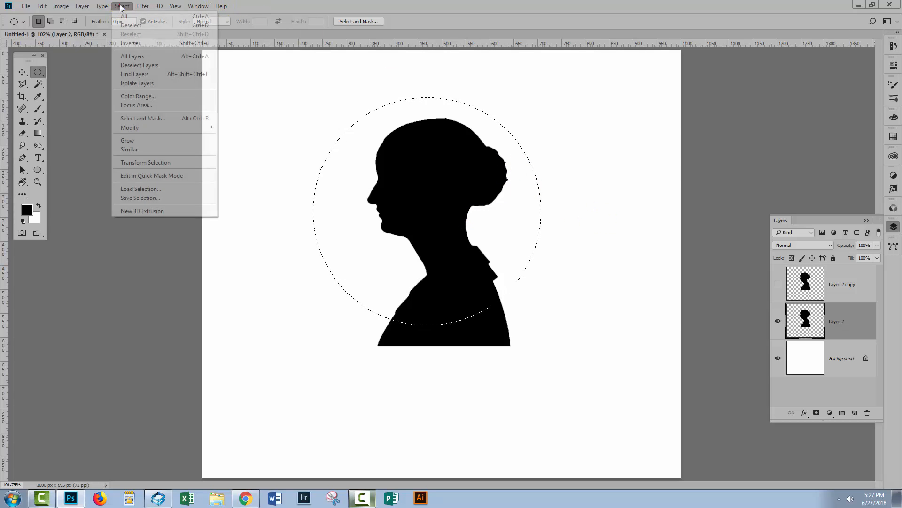
left_click(135, 43)
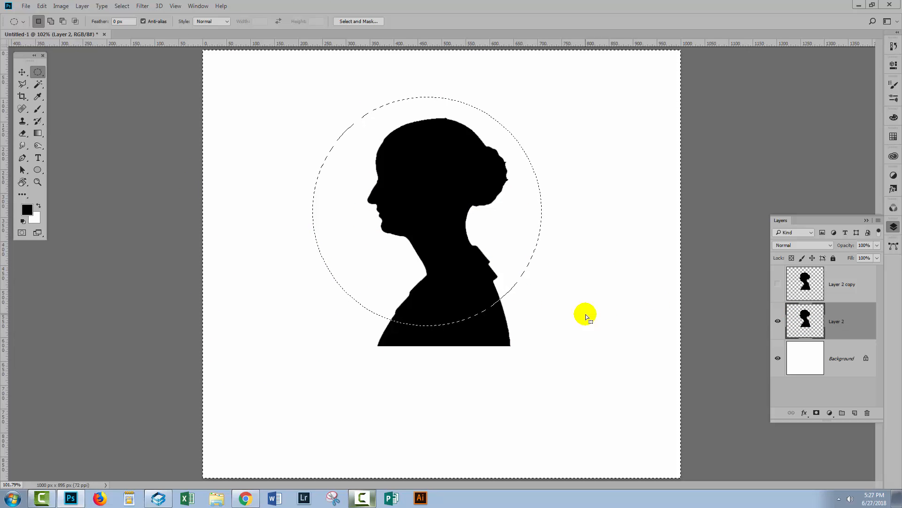
key("Delete")
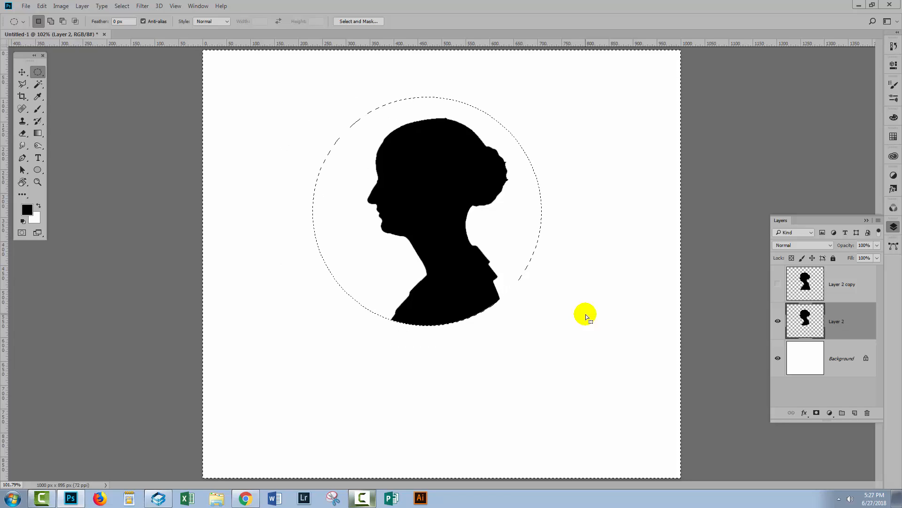
key("ctrl+d")
Show Layer 2 copy instead of Layer 2, outline its shoulders with the Polygonal Lasso along a slanted neckline, and delete them.
left_click(778, 283)
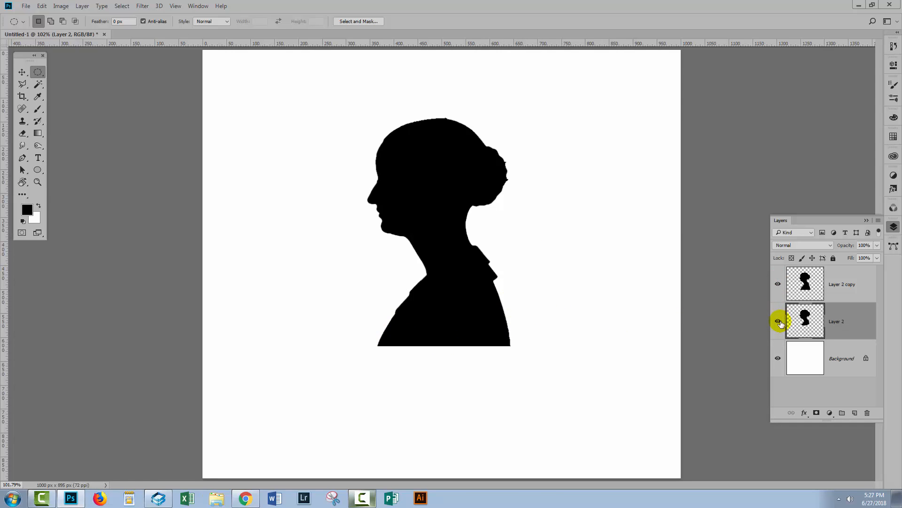
left_click(778, 321)
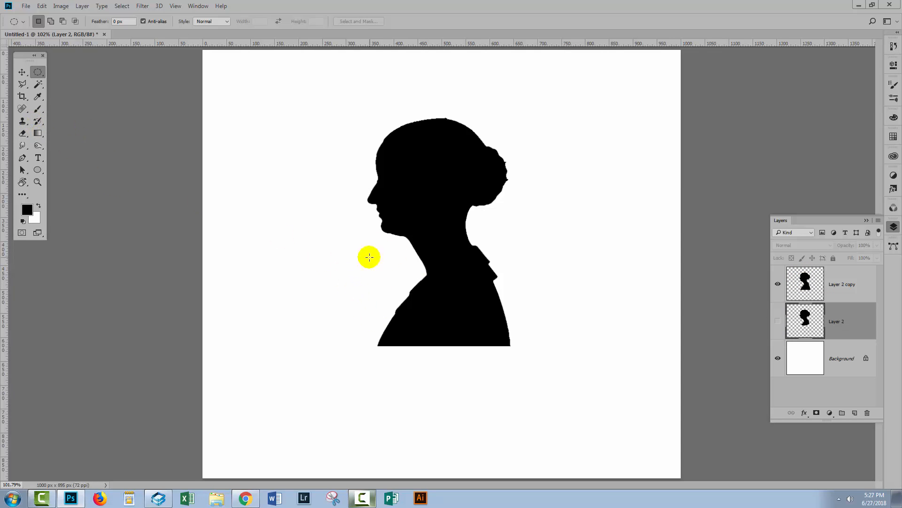
left_click(22, 84)
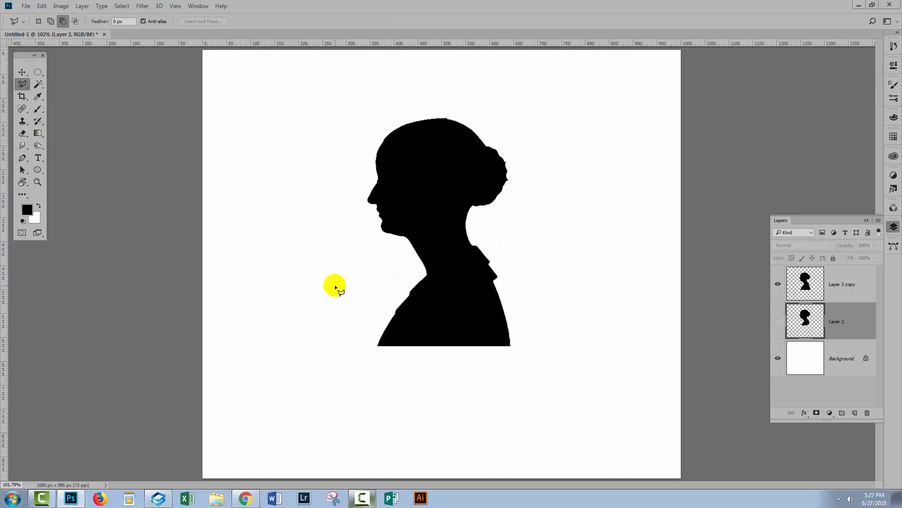
left_click(388, 295)
left_click(487, 230)
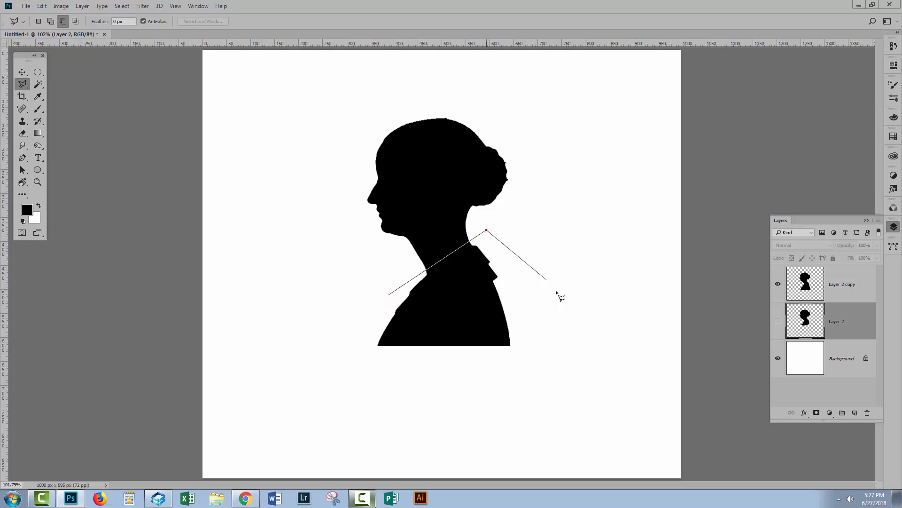
left_click(577, 370)
left_click(823, 281)
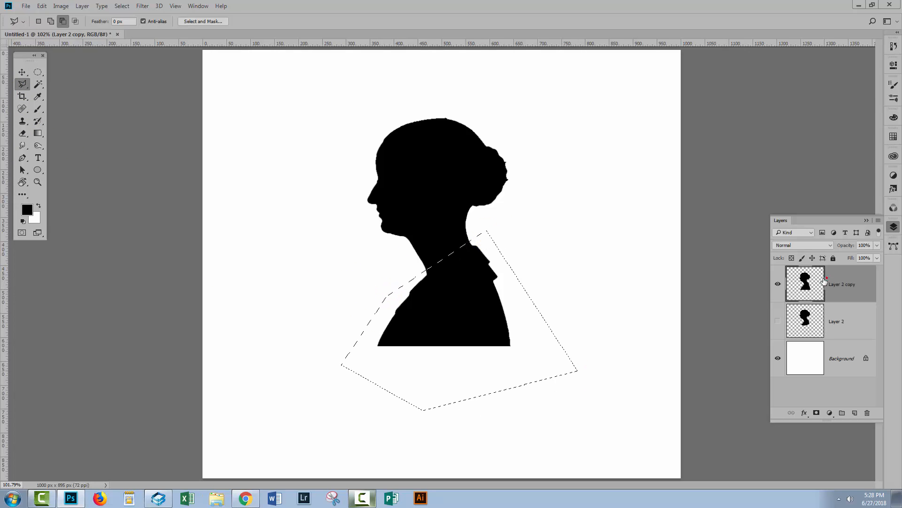
key("Delete")
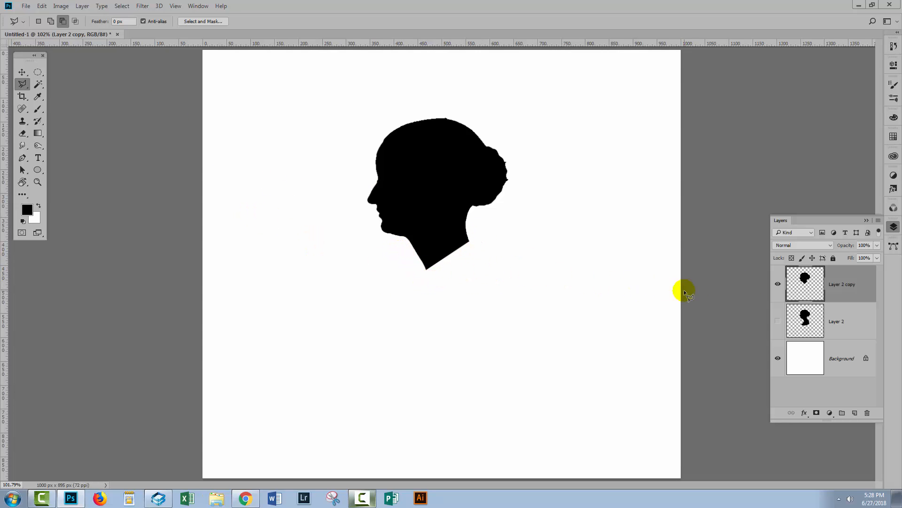
Draw a circular selection about 405 px in diameter around the head and add a new layer.
left_click(38, 72)
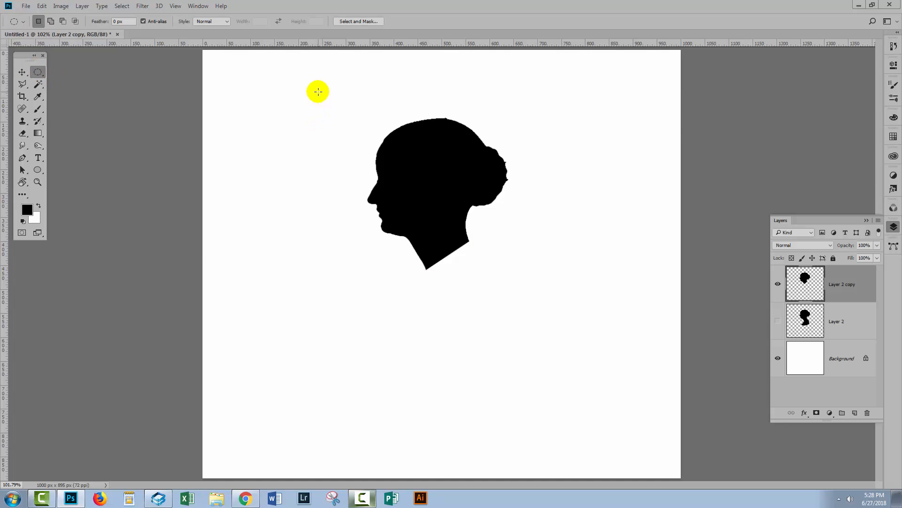
left_click_drag(318, 91, 588, 285)
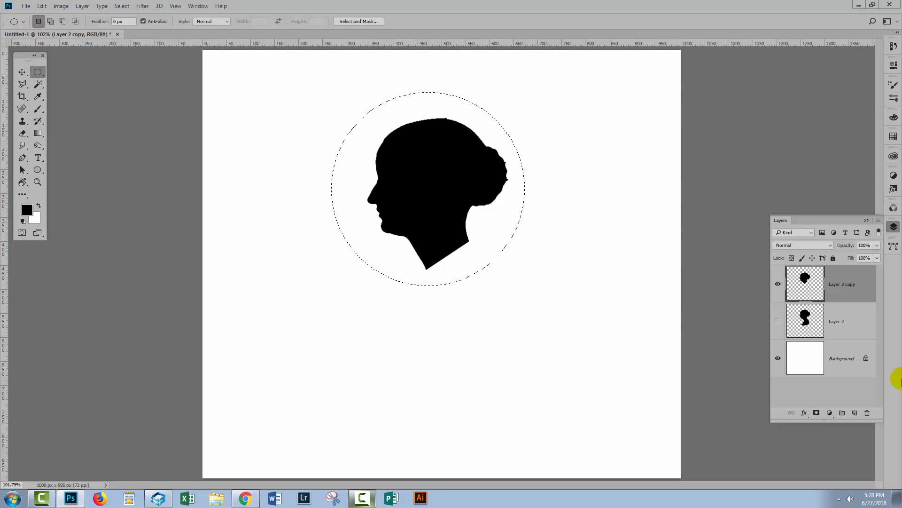
left_click(856, 412)
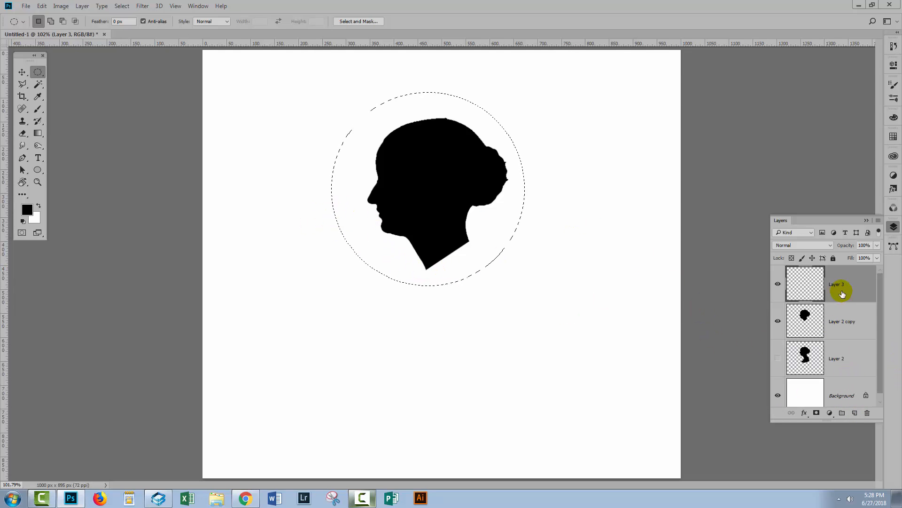
left_click(813, 285)
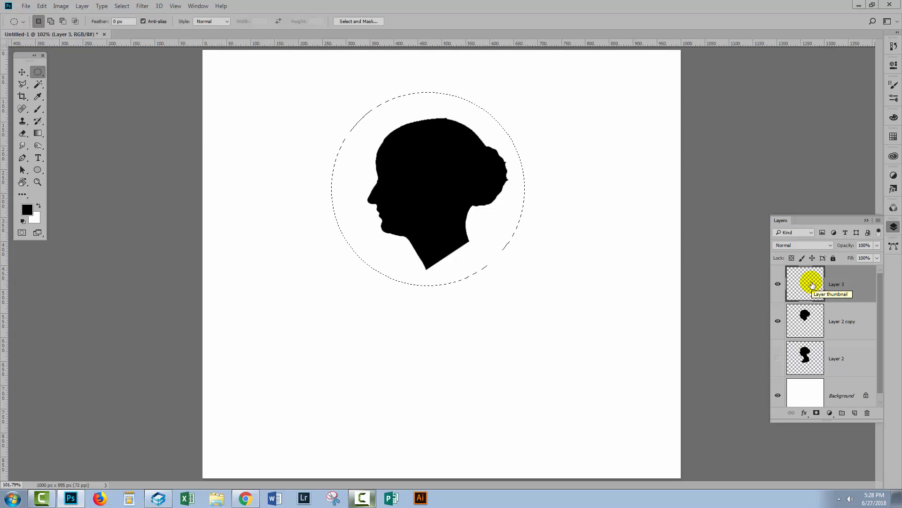
Fill the circle on Layer 3 with salmon pink (RGB 240, 141, 141), deselect, and place the layer beneath Layer 2 copy.
left_click(24, 209)
left_click(74, 318)
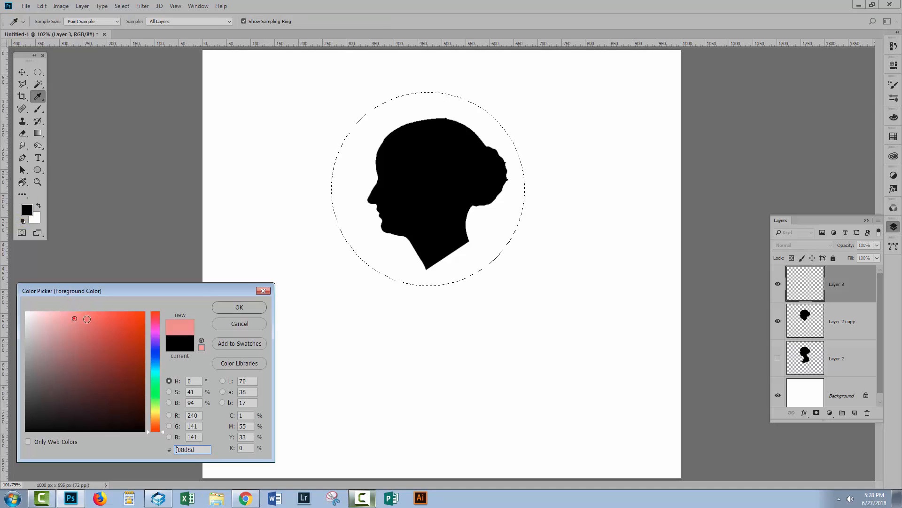
left_click(225, 312)
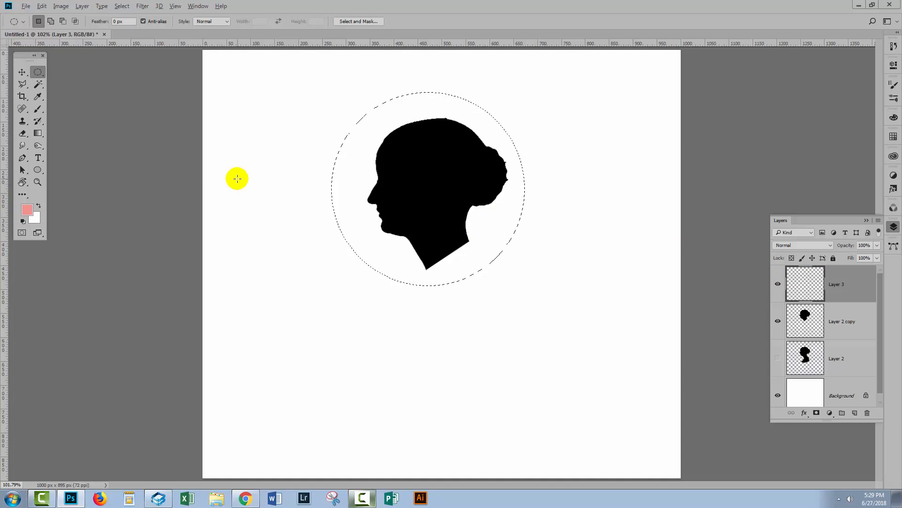
key("alt+BackSpace")
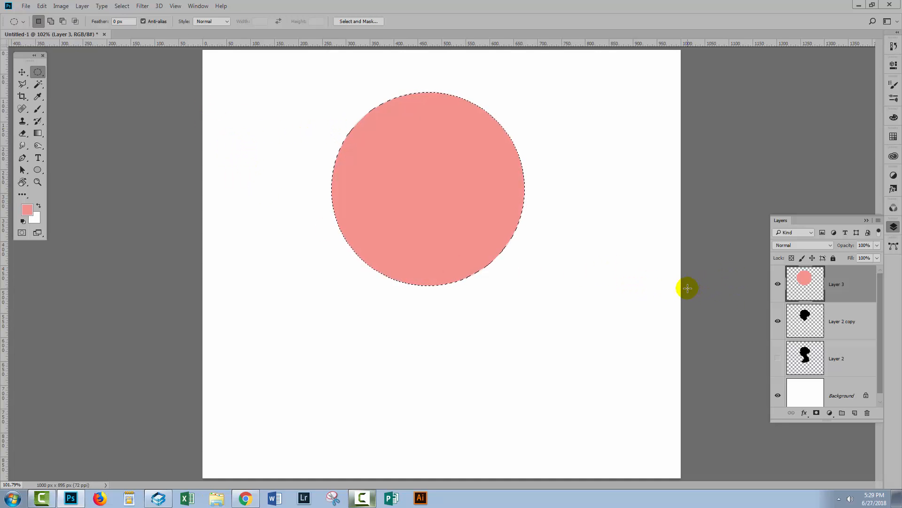
left_click_drag(836, 282, 835, 334)
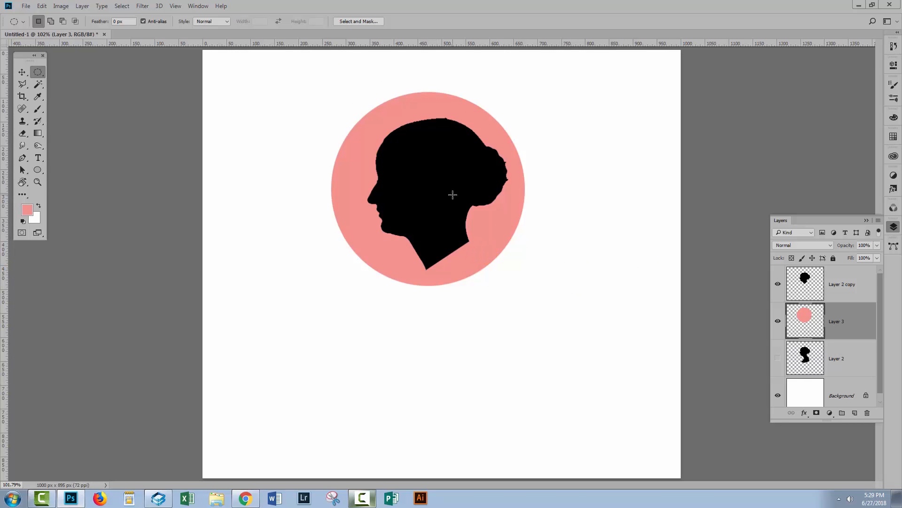
Select the head silhouette on Layer 2 copy with the Magic Wand and delete that area from the pink circle on Layer 3.
left_click(818, 284)
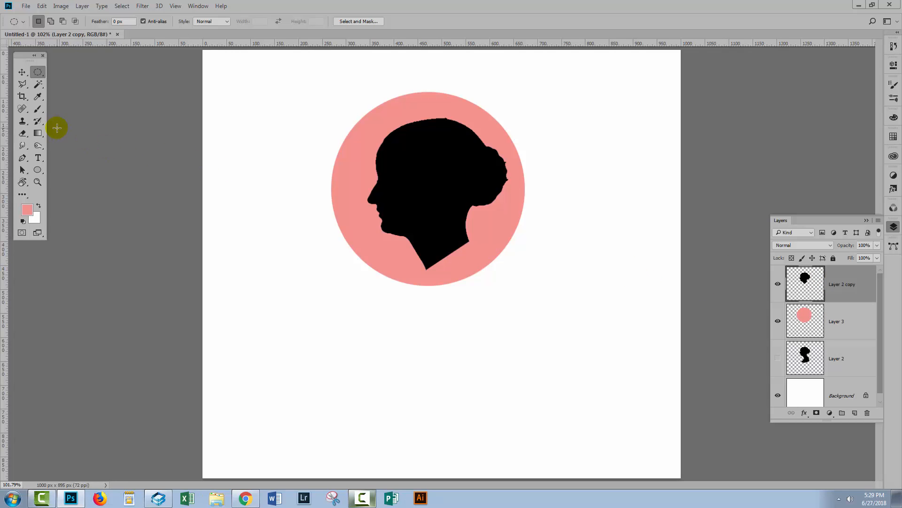
left_click(38, 85)
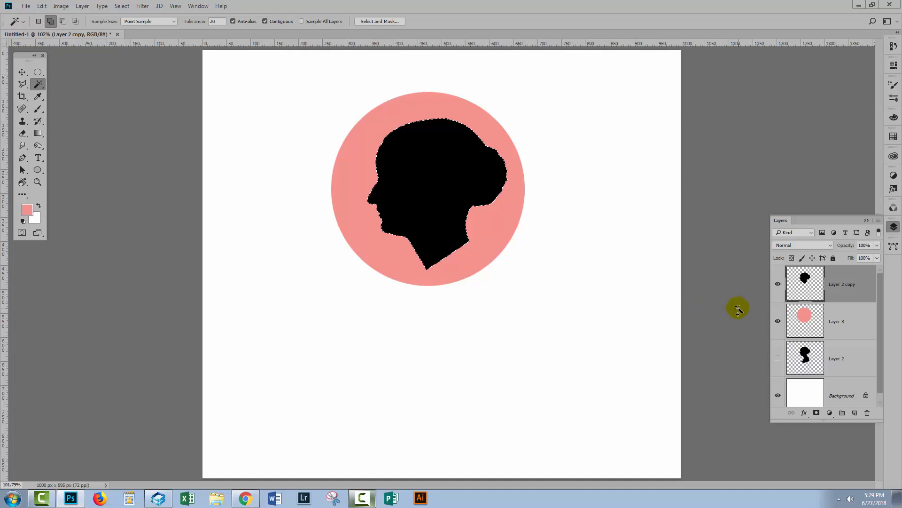
left_click(811, 317)
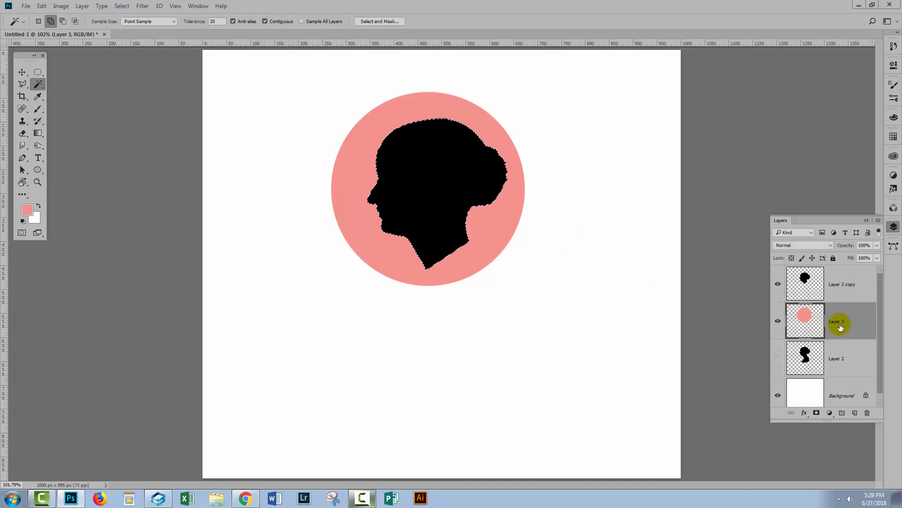
key("Delete")
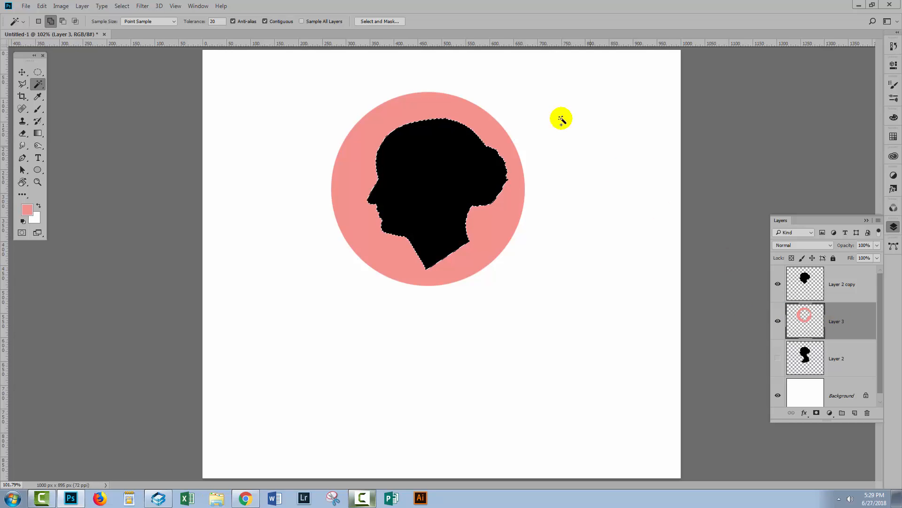
Hide Layer 2 copy, erase the upper part of the pink circle on Layer 3, and show the head silhouette again.
left_click(778, 284)
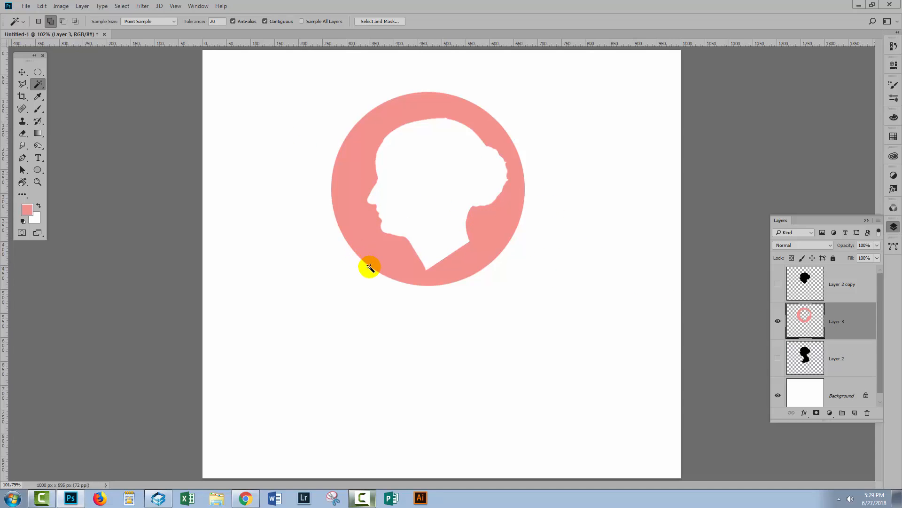
left_click(22, 135)
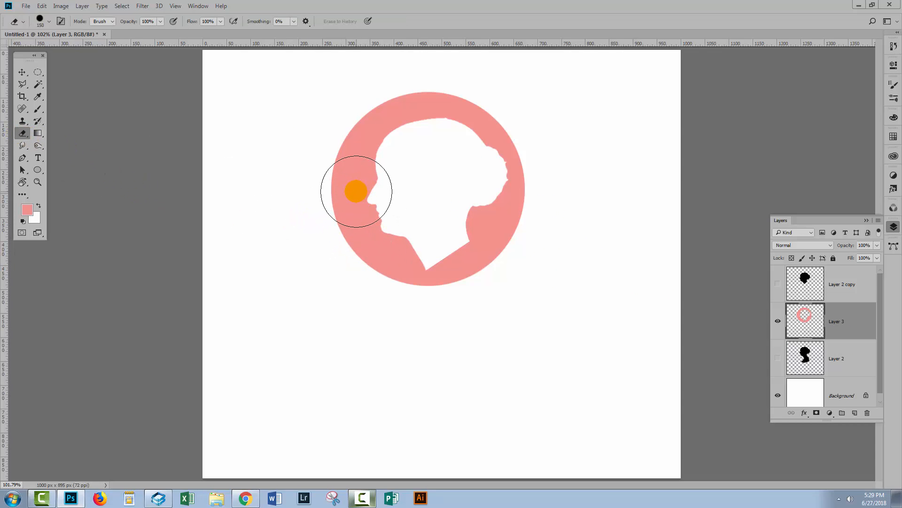
mouse_move(356, 191)
left_mouse_down()
mouse_move(364, 144)
mouse_move(401, 113)
mouse_move(475, 122)
mouse_move(504, 155)
left_mouse_up()
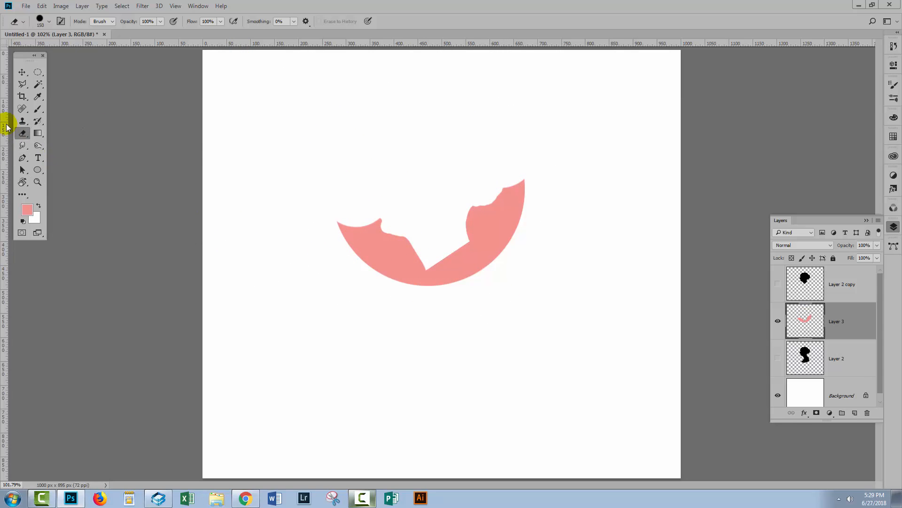
left_click(777, 284)
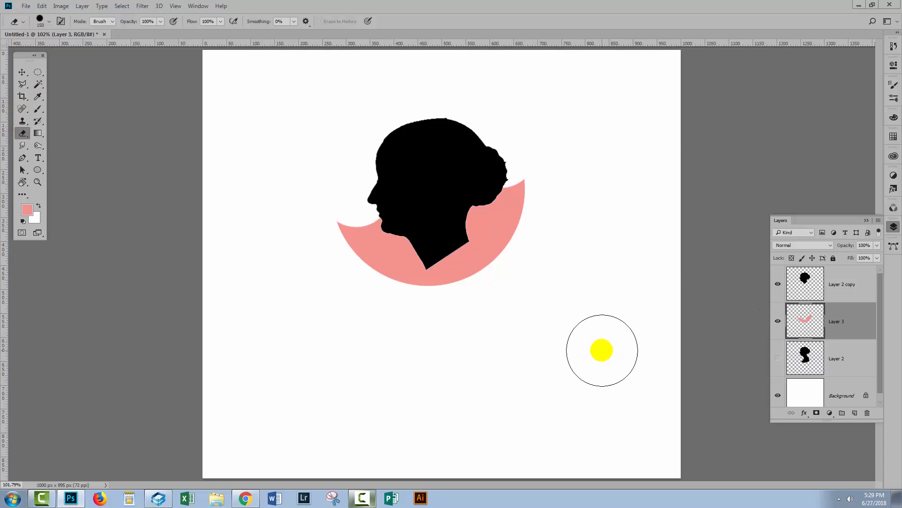
Draw an elliptical selection about 155 × 170 px along the back of the neck, delete the pink inside it and deselect.
left_click(38, 72)
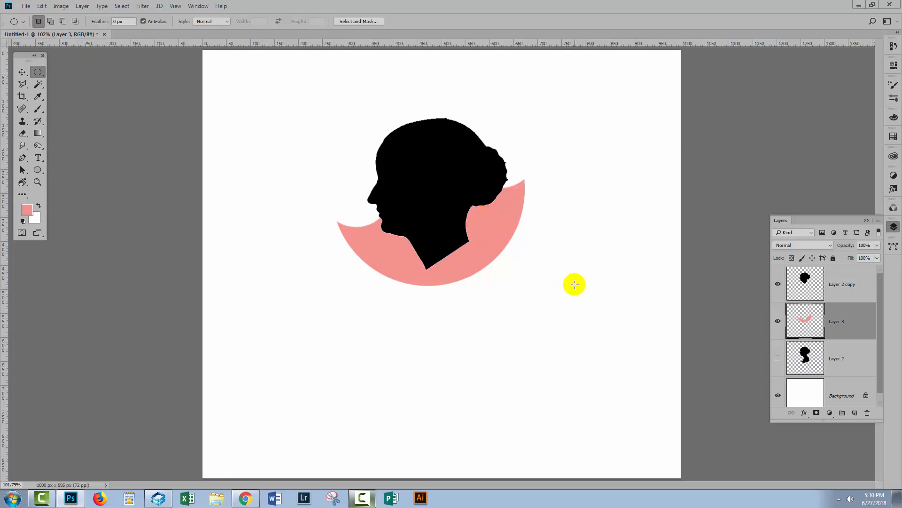
left_click_drag(538, 264, 467, 185)
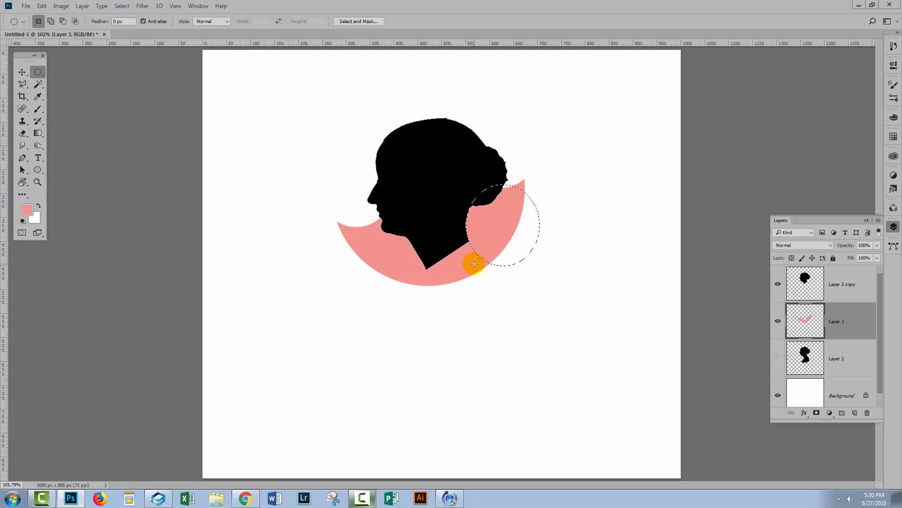
key("z")
left_click(450, 187)
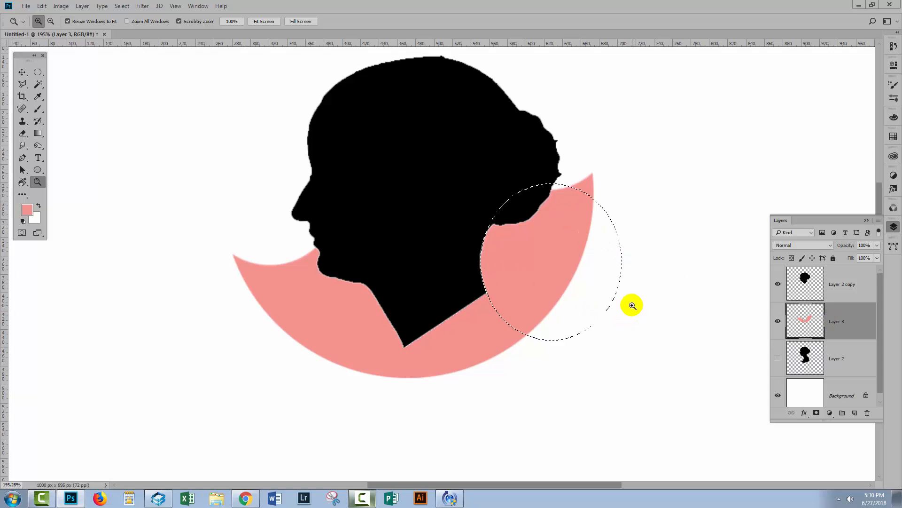
key("Delete")
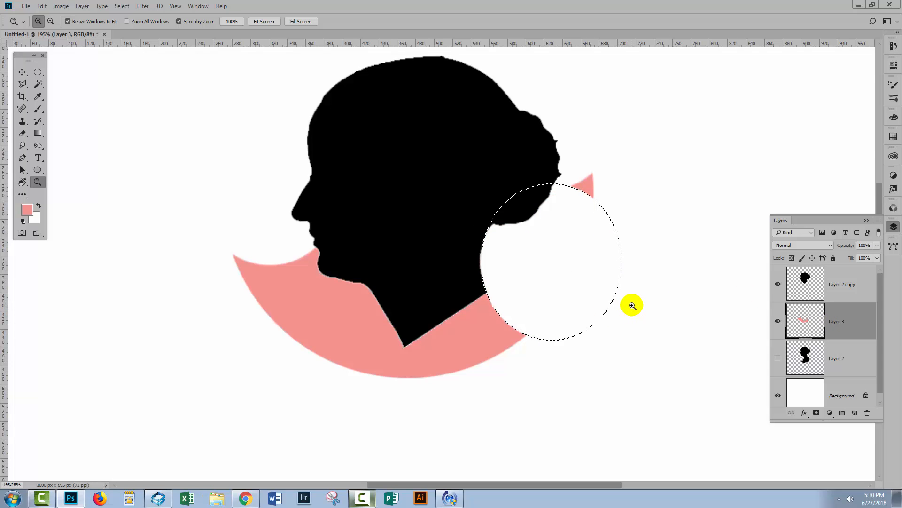
key("ctrl+d")
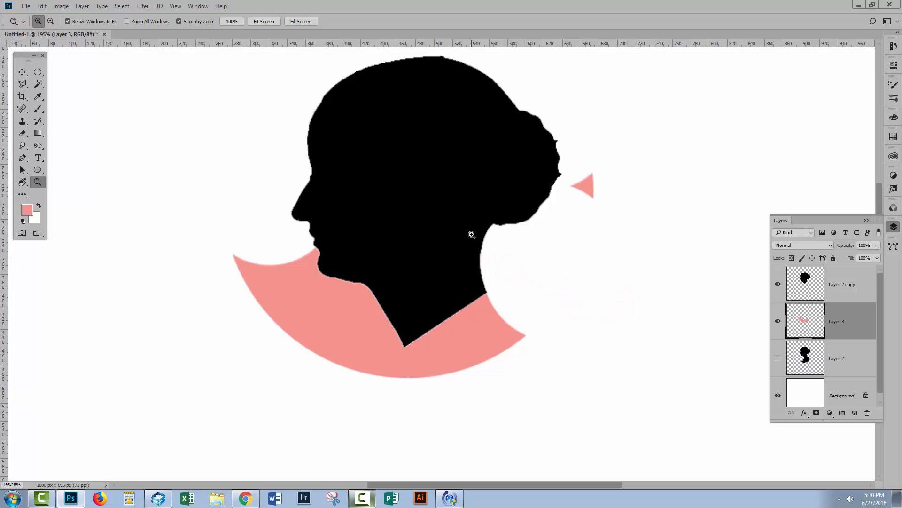
Erase the leftover pink fragment beside the hair bun.
left_click(21, 134)
left_click(615, 184)
left_click_drag(673, 361, 687, 360)
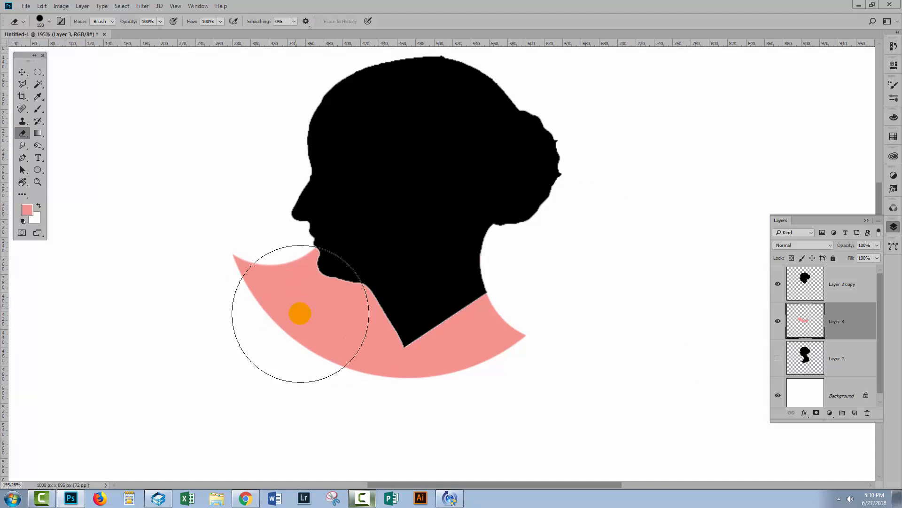
Draw a tall elliptical selection about 140 × 250 px over the front end of the pink shape.
left_click(38, 72)
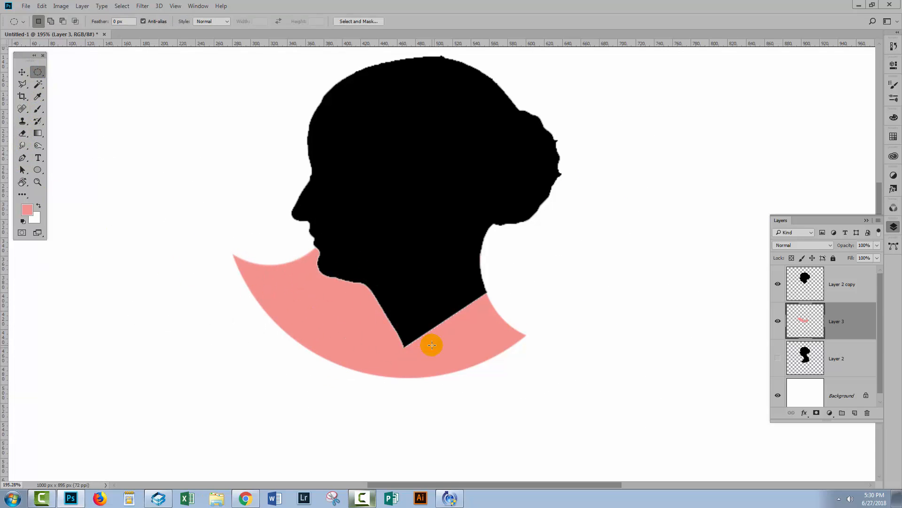
left_click_drag(482, 388, 495, 316)
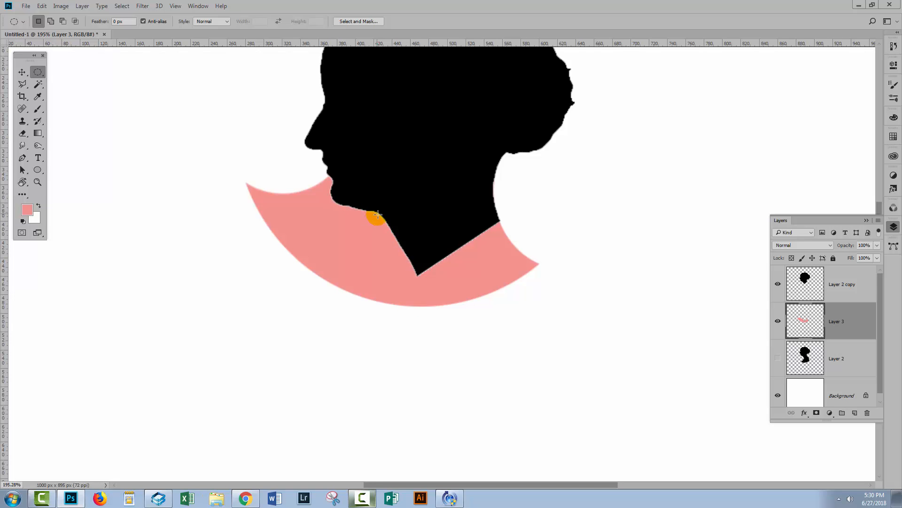
left_click_drag(161, 144, 289, 367)
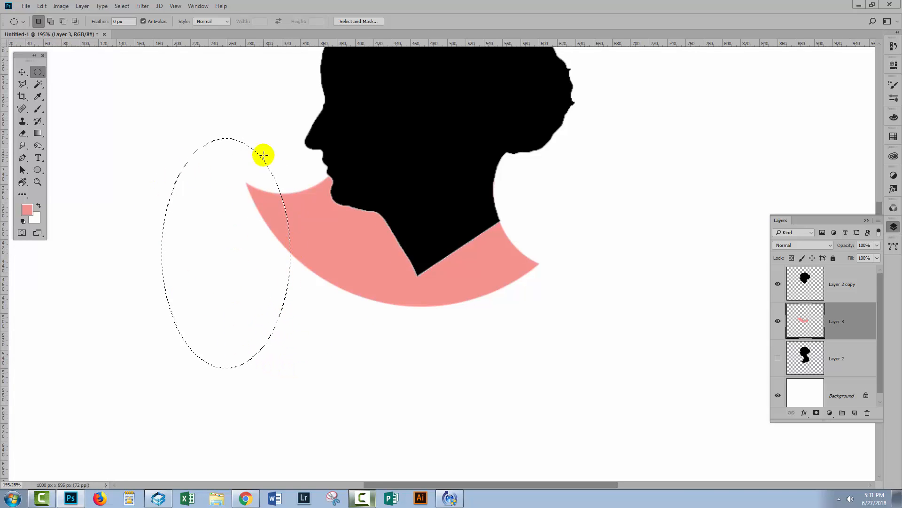
Transform the elliptical selection: rotate it to about -31° and move it over the front of the neck.
left_click(121, 5)
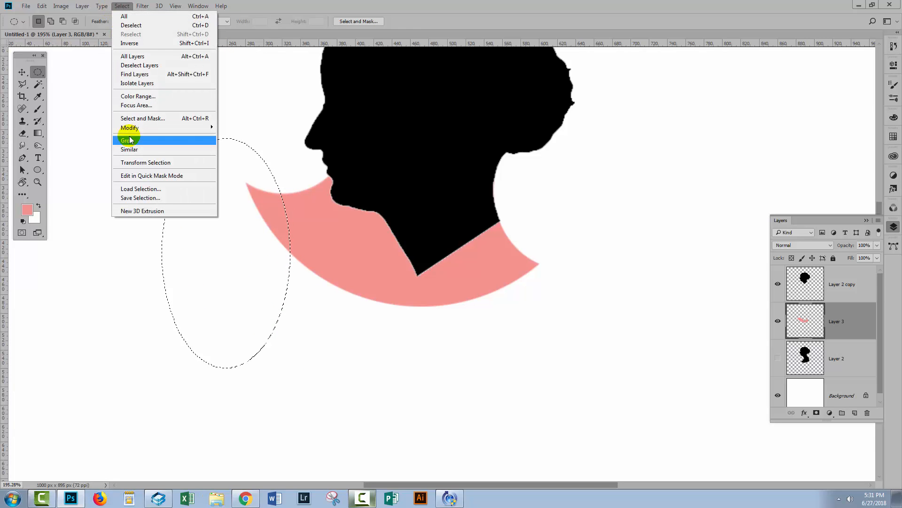
left_click(133, 162)
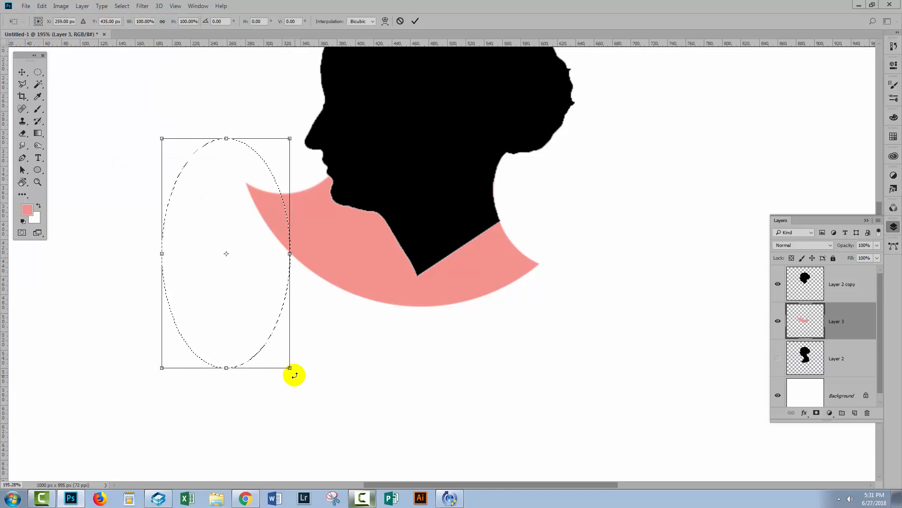
left_click_drag(294, 373, 329, 313)
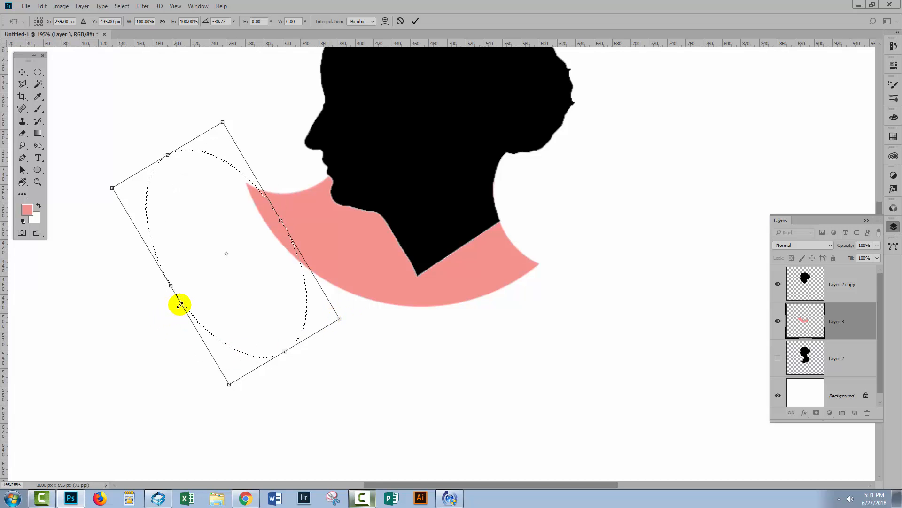
left_click_drag(179, 301, 284, 307)
key("Left")
key("Left")
key("Left")
key("Down")
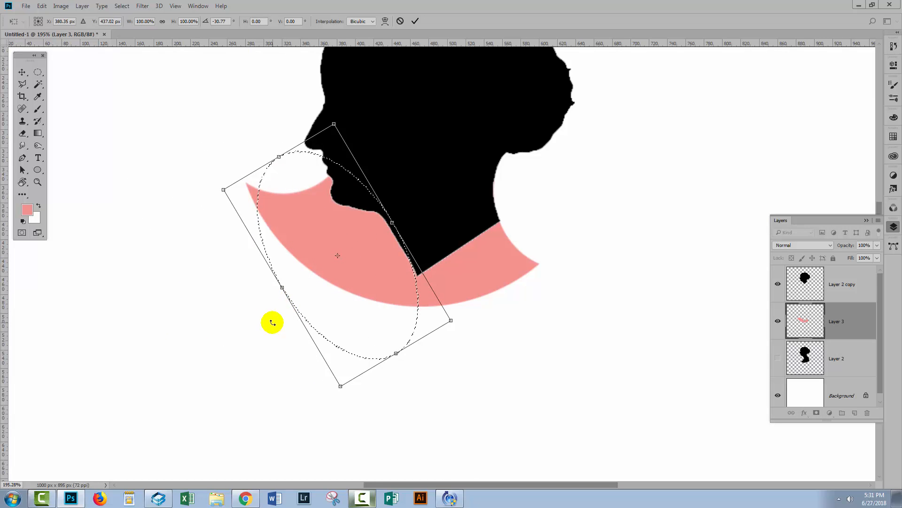
Fine-tune the selection's position and rotate it to about -32.4° so its edge follows the front neckline, and apply the transformation.
key("Right")
key("Right")
key("Right")
key("Right")
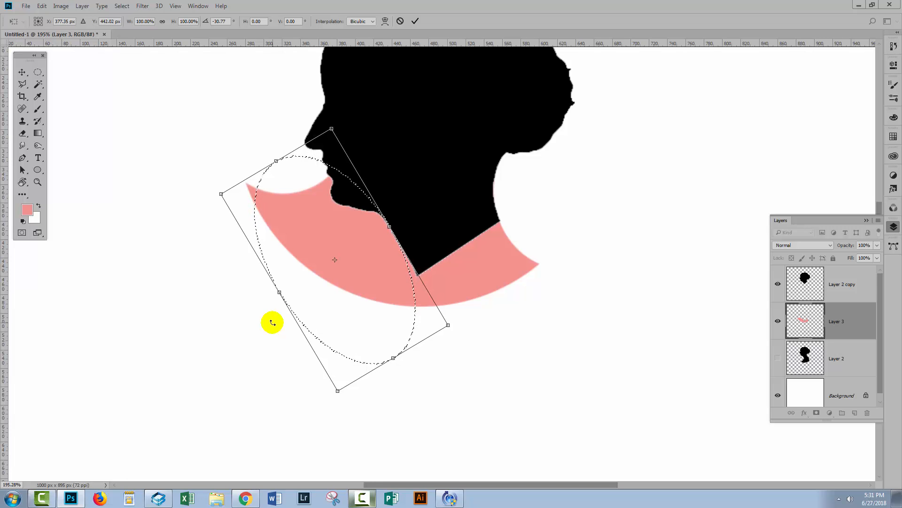
key("Down")
key("Down")
key("Down")
key("Down")
key("Down")
key("Down")
key("Right")
key("Right")
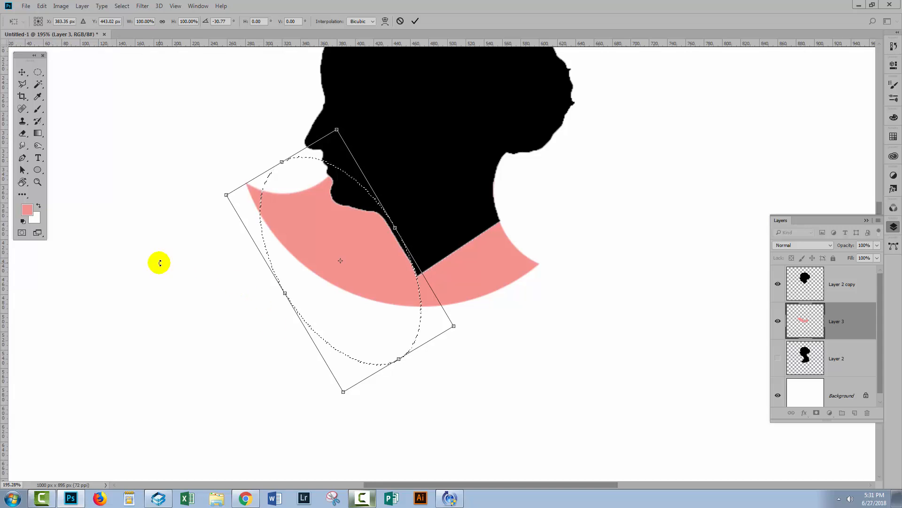
left_click_drag(209, 193, 210, 199)
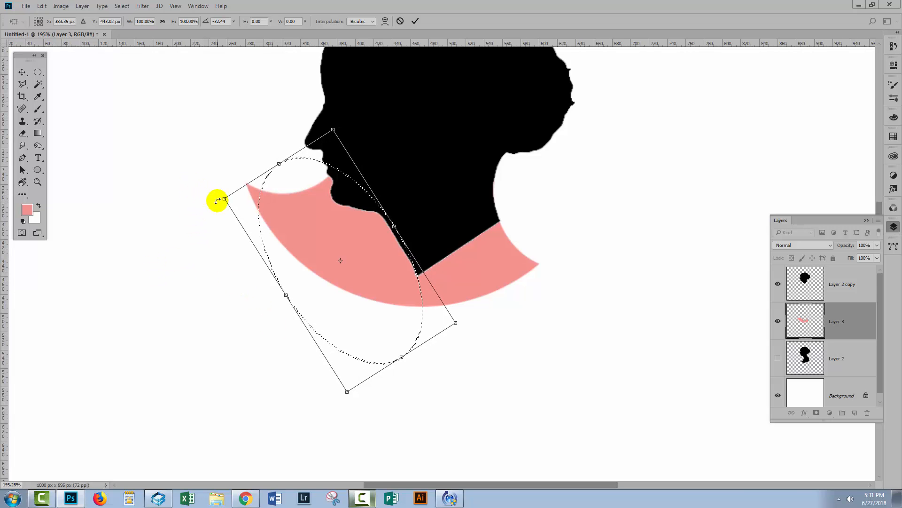
key("Down")
key("Down")
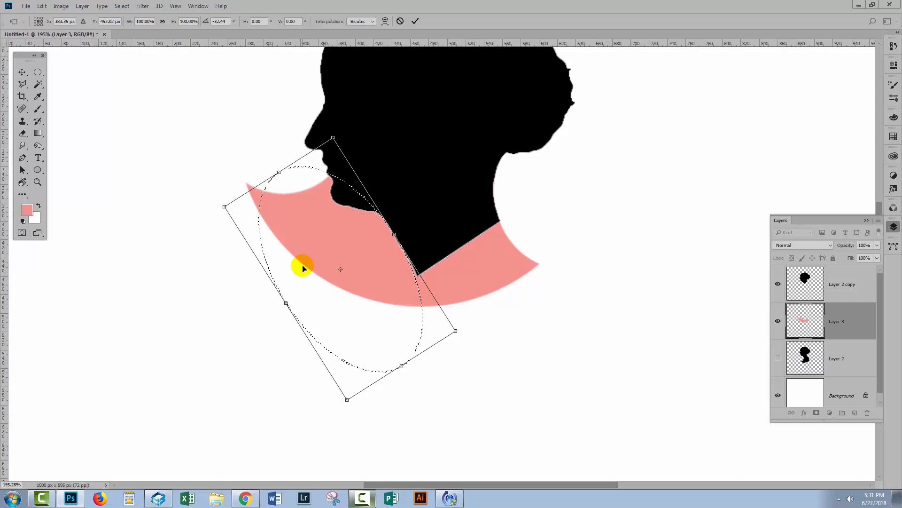
left_click(415, 22)
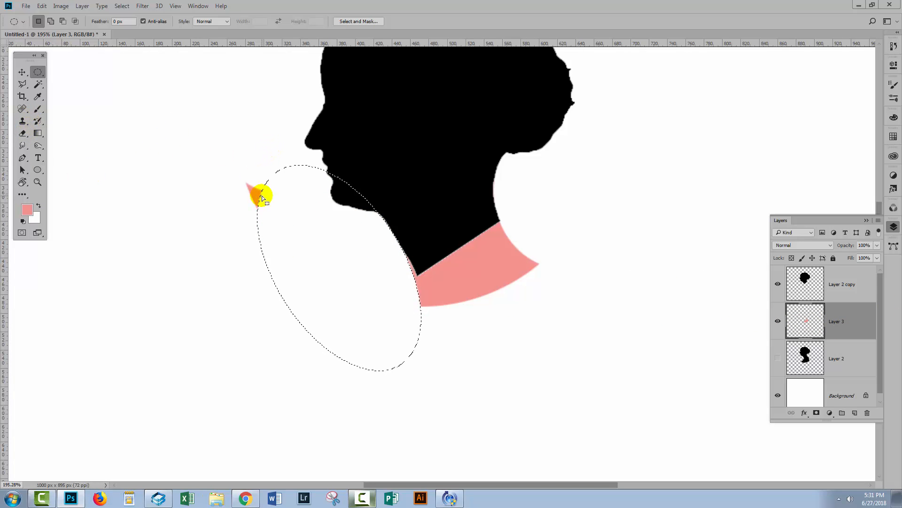
Delete the pink inside the rotated ellipse, deselect, and erase the leftover pink fragment in front of the chin.
left_click(148, 176)
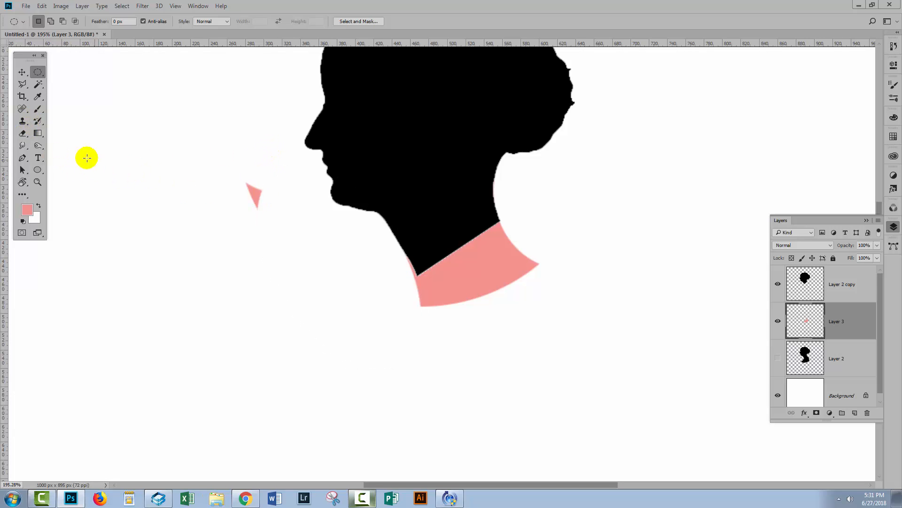
left_click(24, 135)
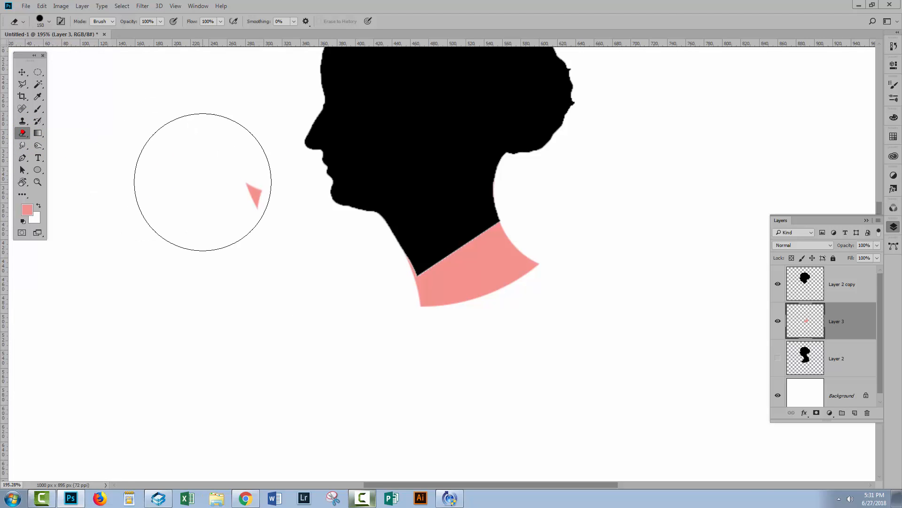
left_click(204, 178)
left_click(147, 387)
left_click(440, 461)
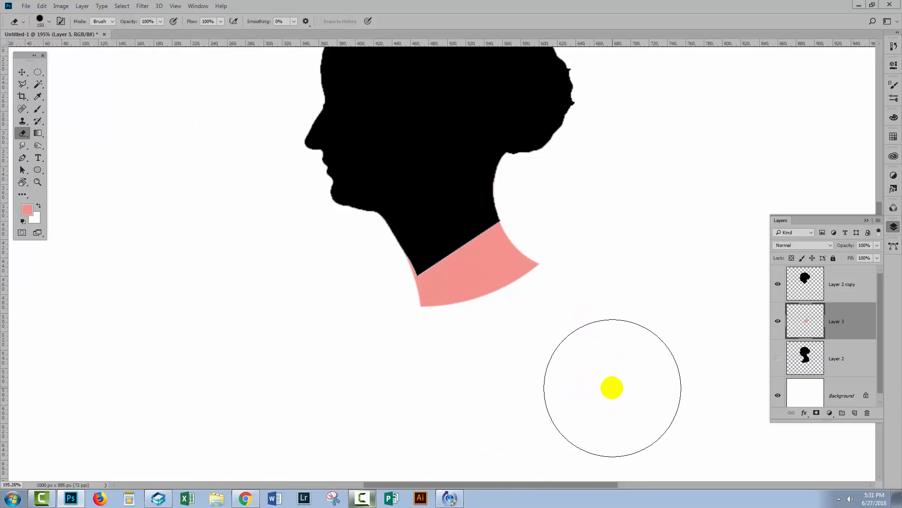
Select the pink neck piece on Layer 3 with the Magic Wand, fill it with black and deselect.
left_click(800, 319)
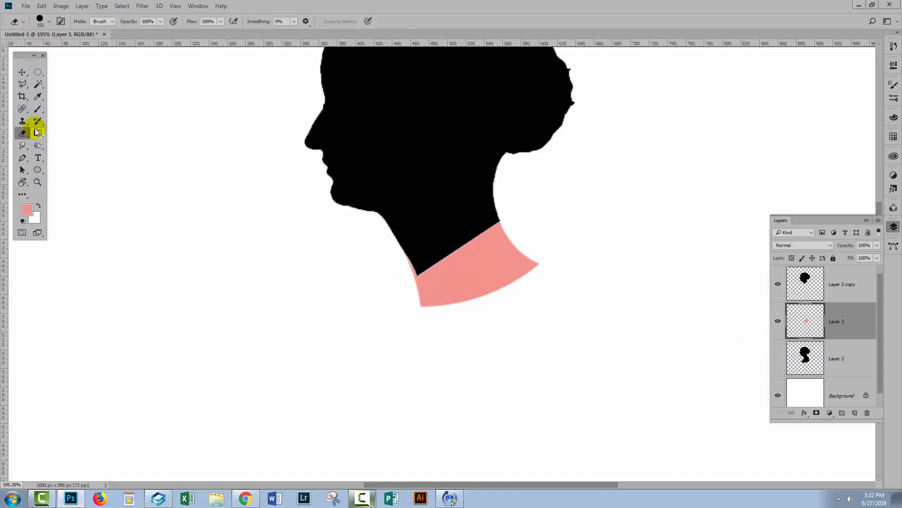
left_click(39, 84)
left_click(447, 257)
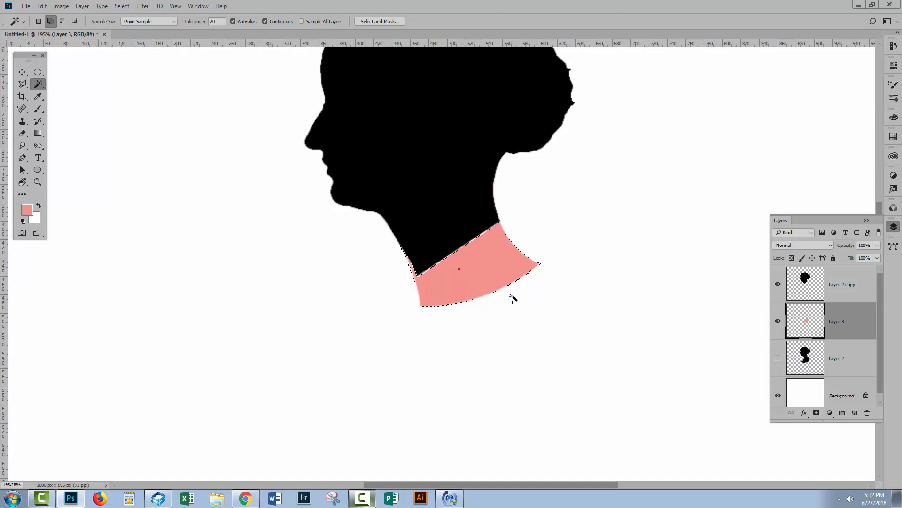
left_click(23, 221)
key("alt+BackSpace")
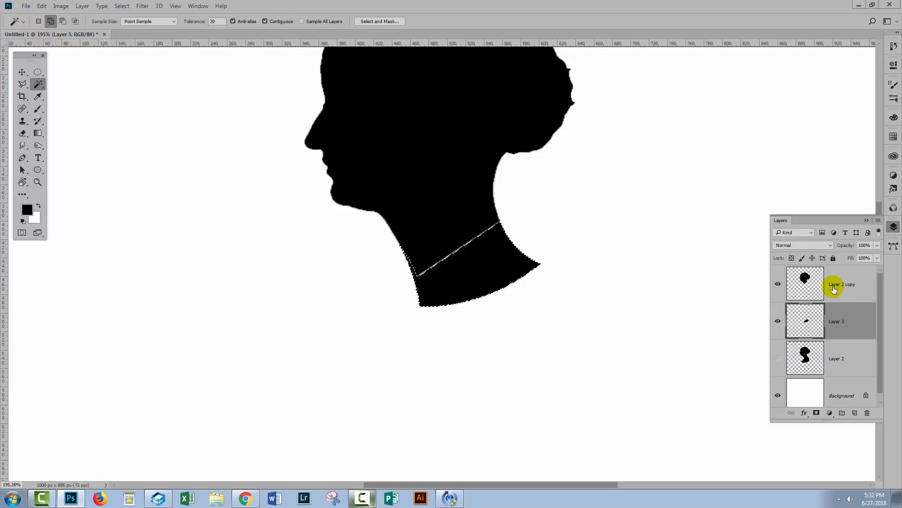
key("ctrl+d")
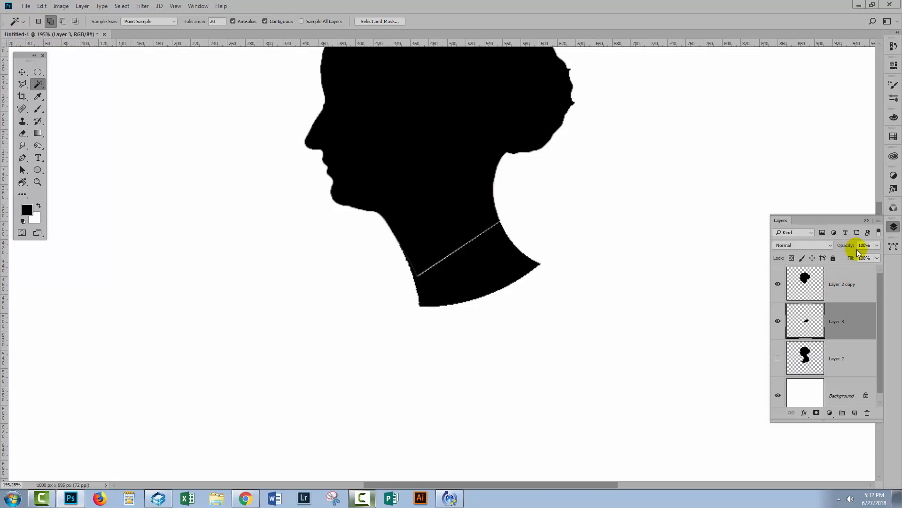
Merge Layer 2 copy down into Layer 3.
left_click(850, 281)
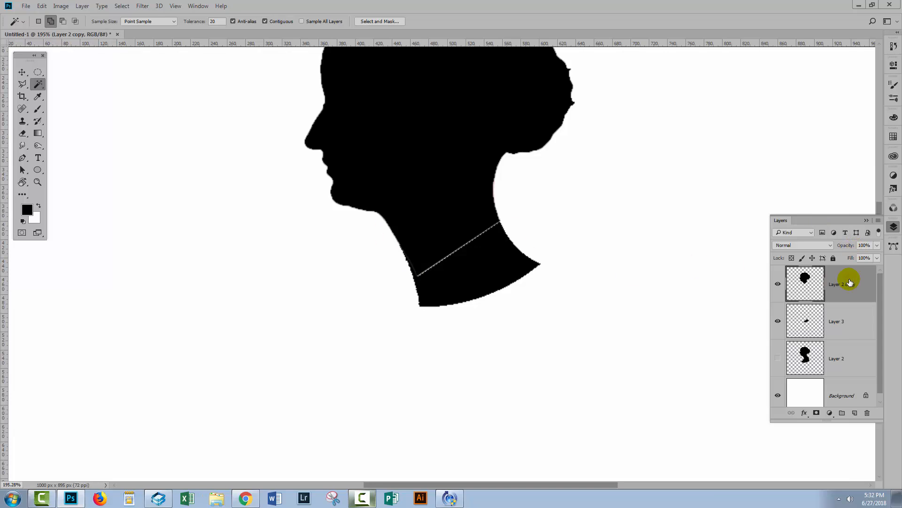
right_click(850, 282)
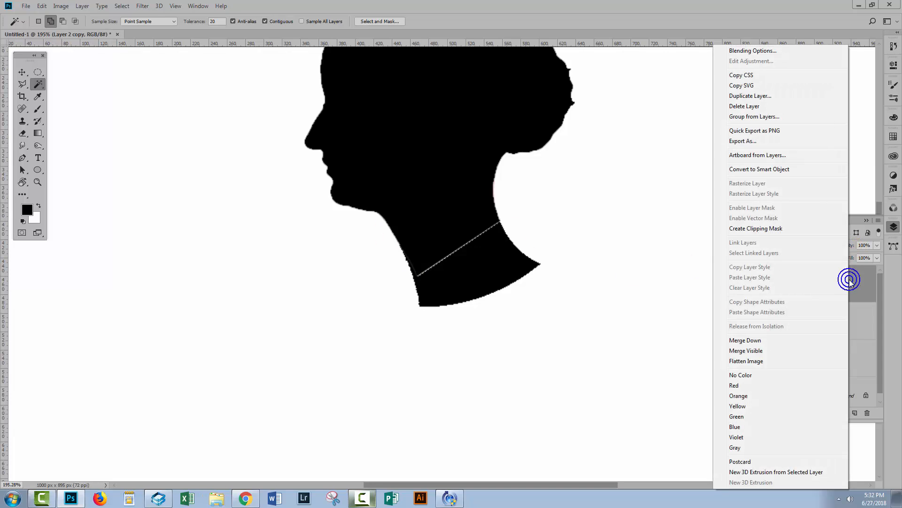
left_click(761, 340)
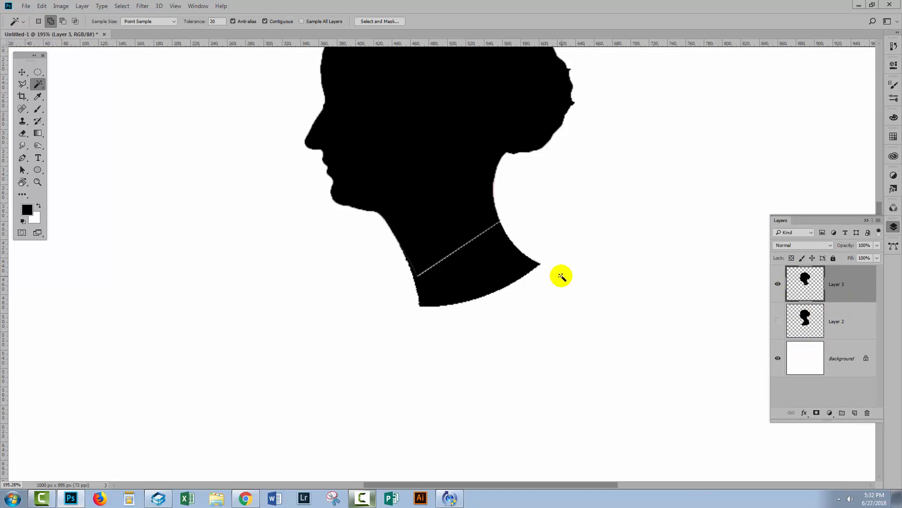
Paint over the white seam across the neck on Layer 3 with a 5 px hard round black brush.
key("z")
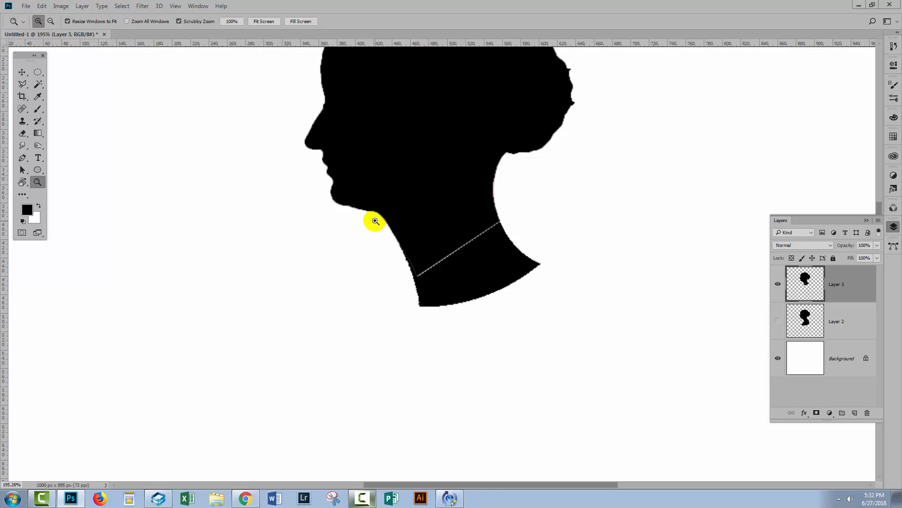
left_click_drag(375, 221, 394, 280)
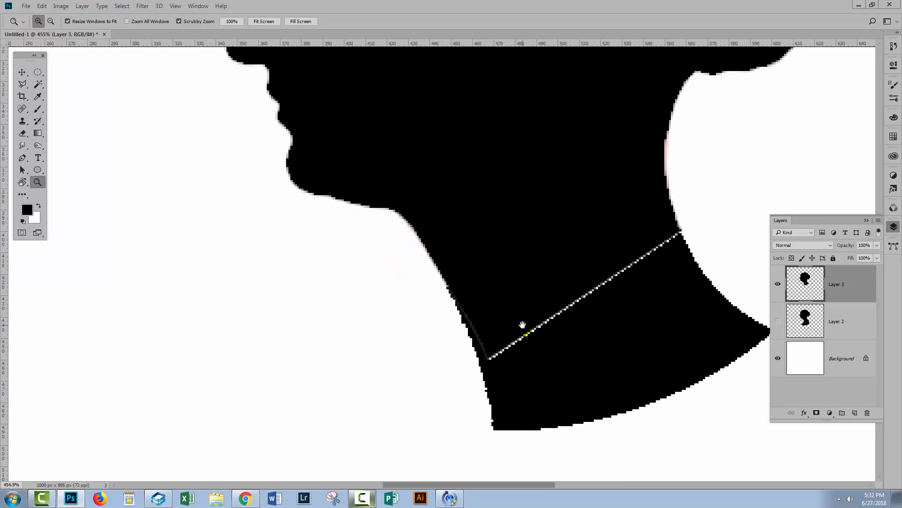
left_click_drag(522, 325, 371, 294)
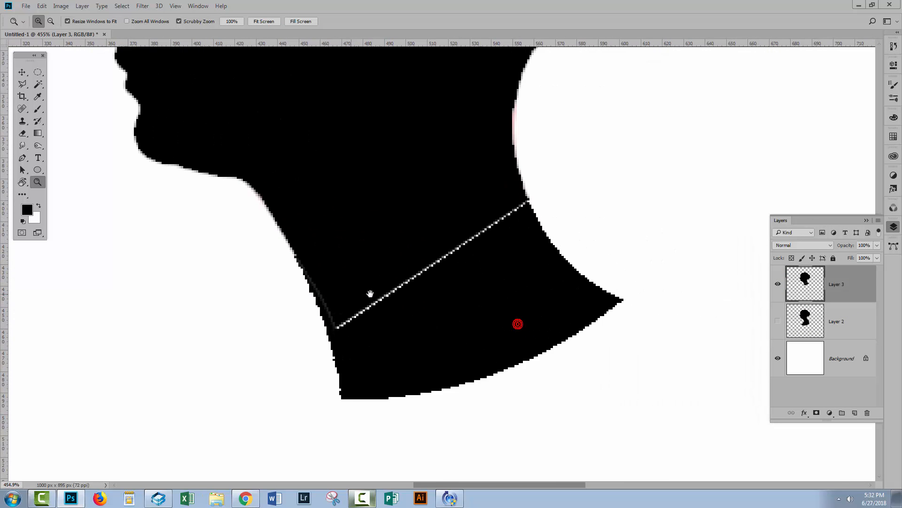
left_click(37, 111)
left_click(48, 22)
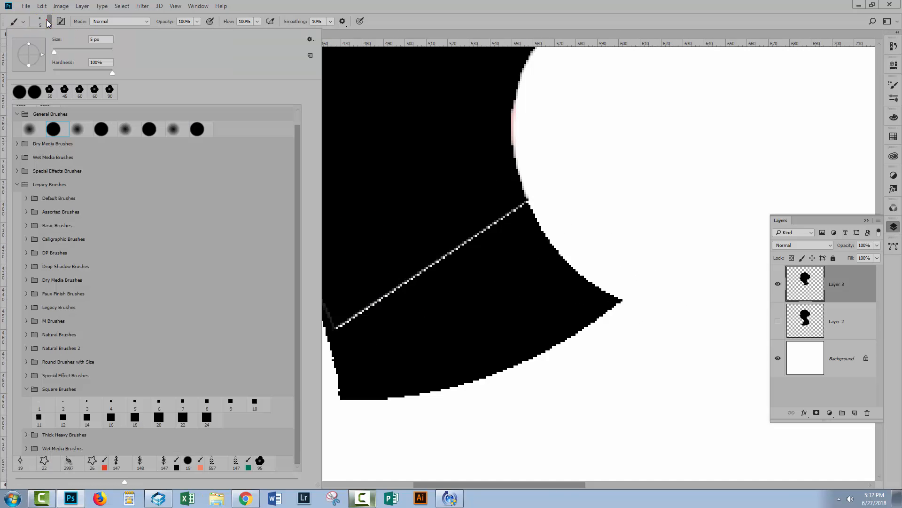
left_click(55, 127)
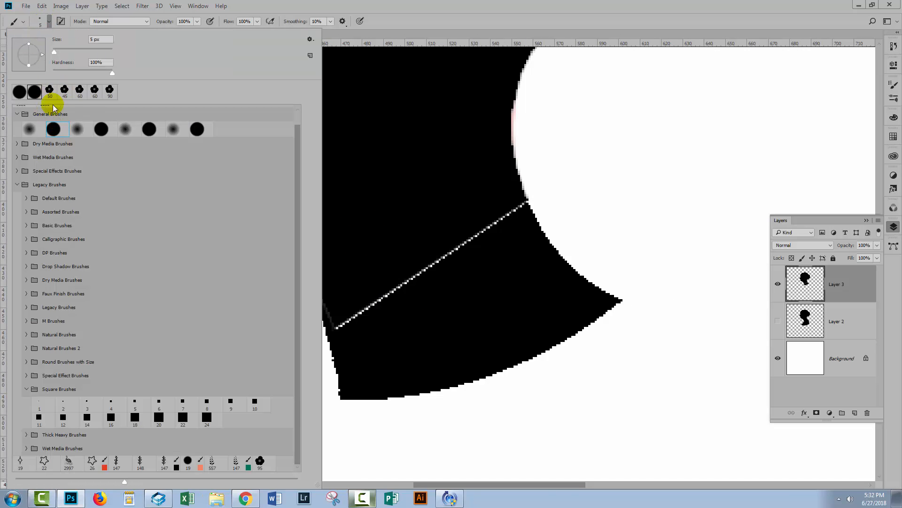
left_click(396, 16)
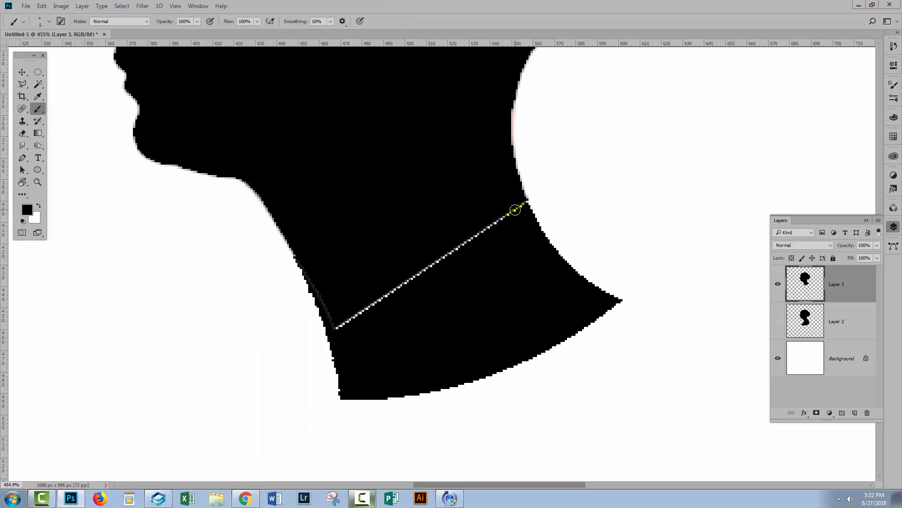
left_click_drag(520, 206, 340, 326)
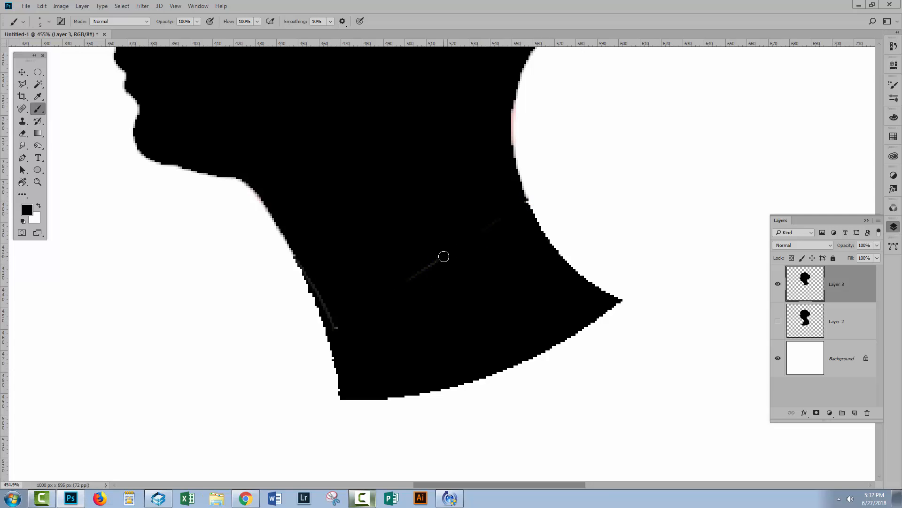
key("ctrl+0")
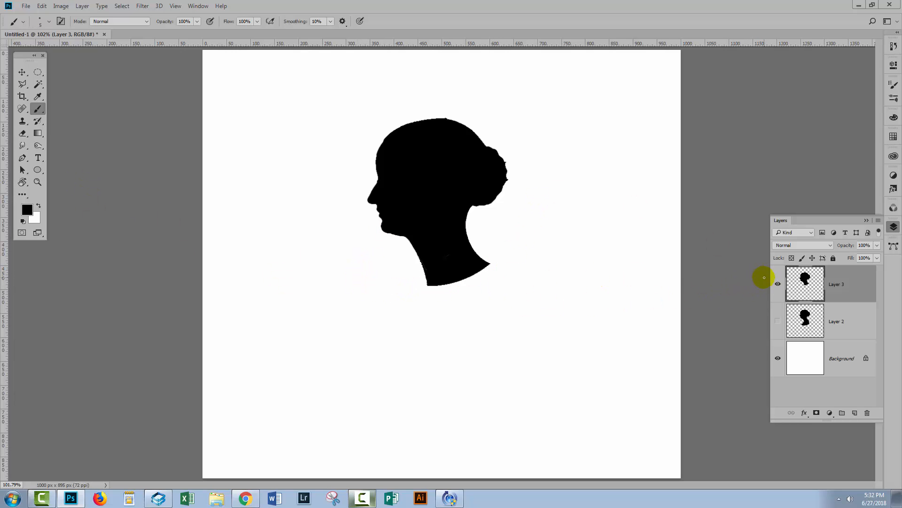
Compare the two silhouettes by showing Layer 2 in place of Layer 3, and switch back to Layer 3.
left_click(778, 283)
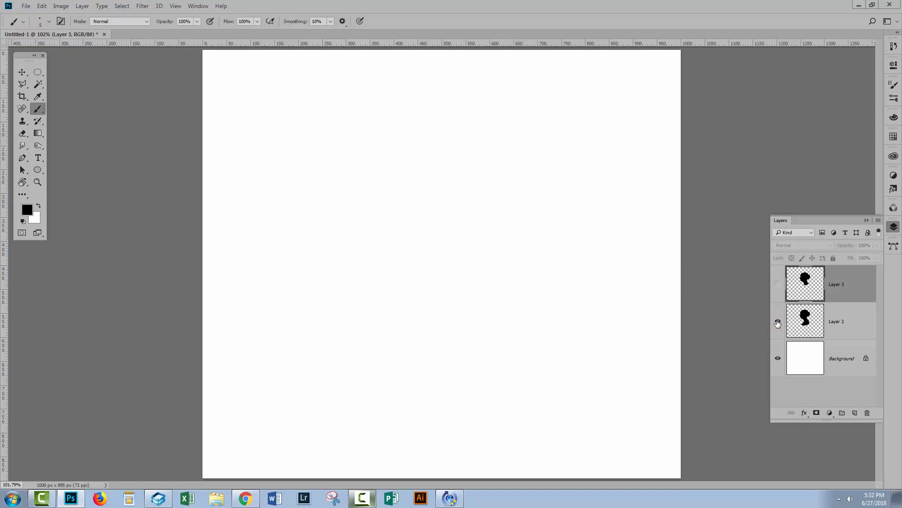
left_click(778, 324)
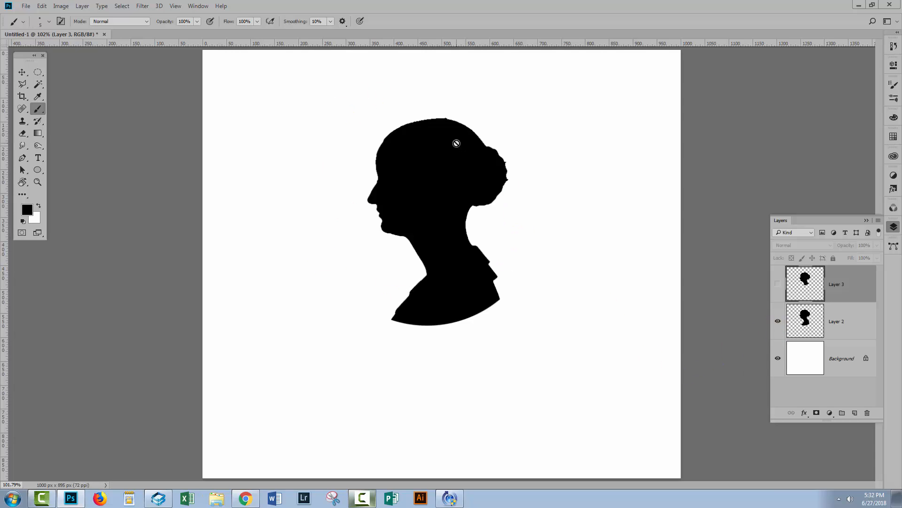
left_click(778, 284)
left_click(778, 321)
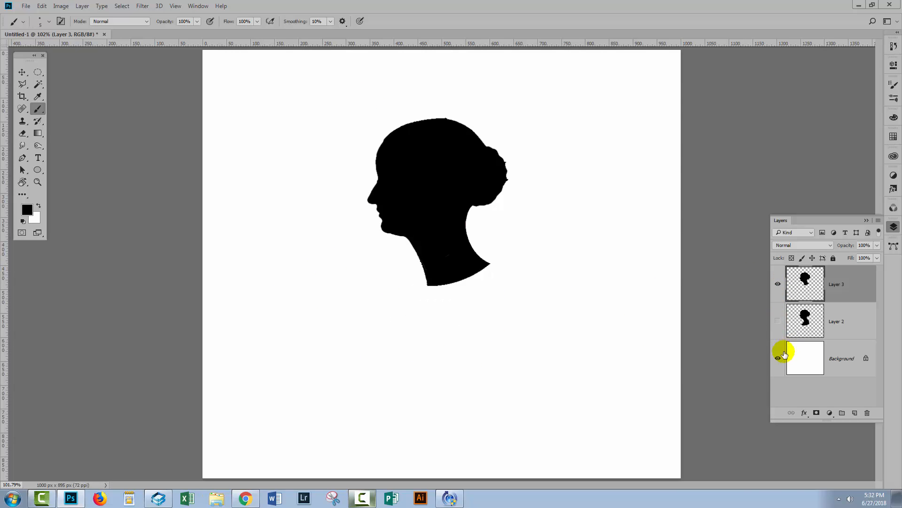